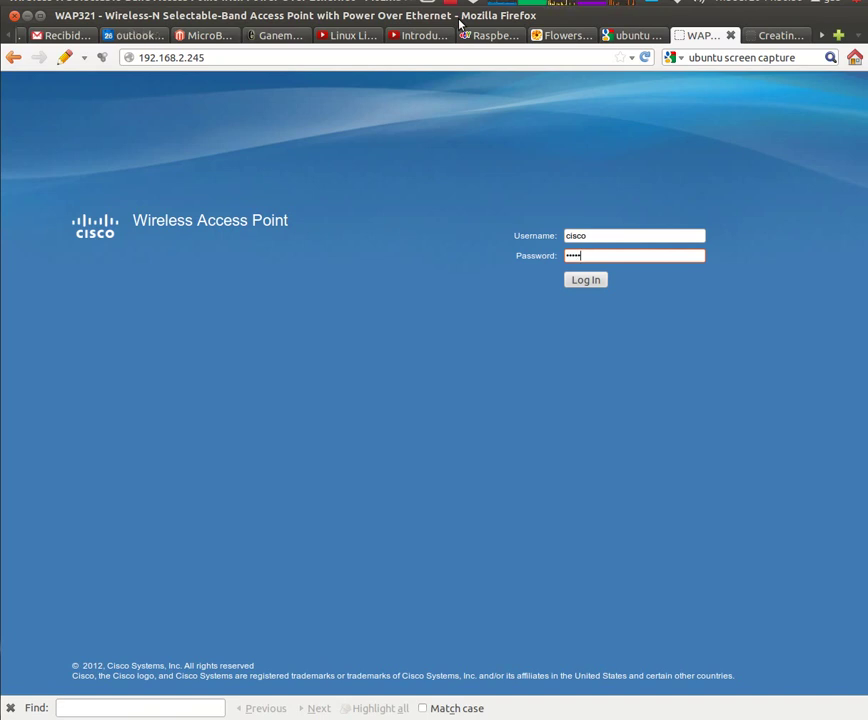
Log in to the WAP321 admin utility at 192.168.2.245 with the pre-filled credentials
left_click(232, 60)
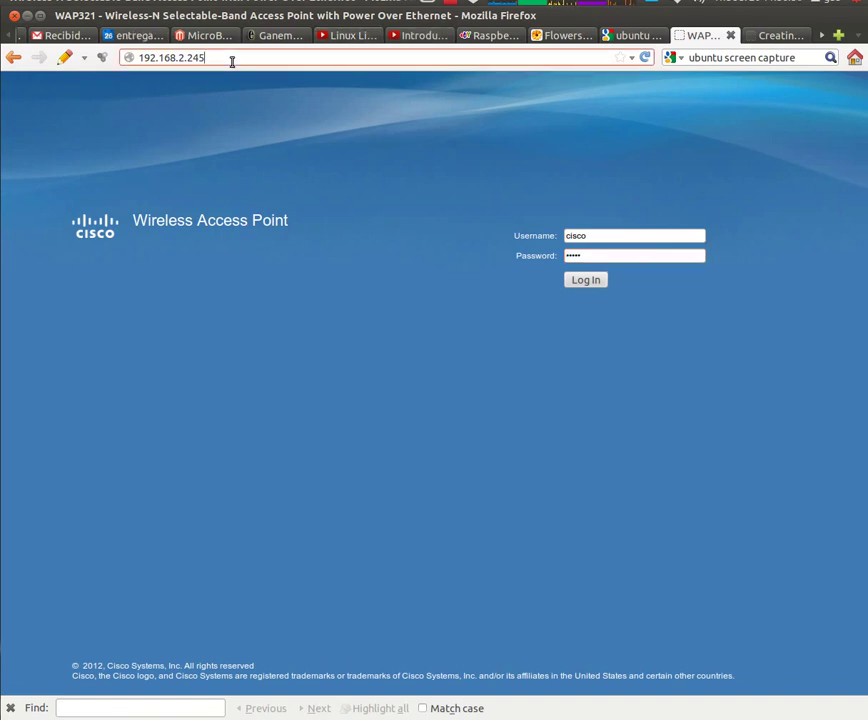
left_click_drag(232, 60, 140, 57)
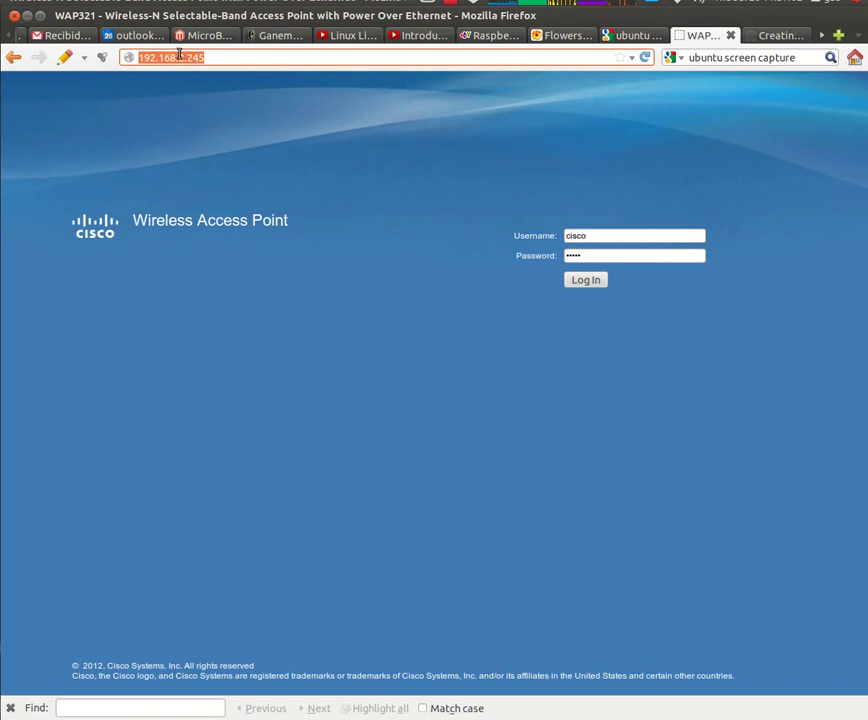
left_click(182, 57)
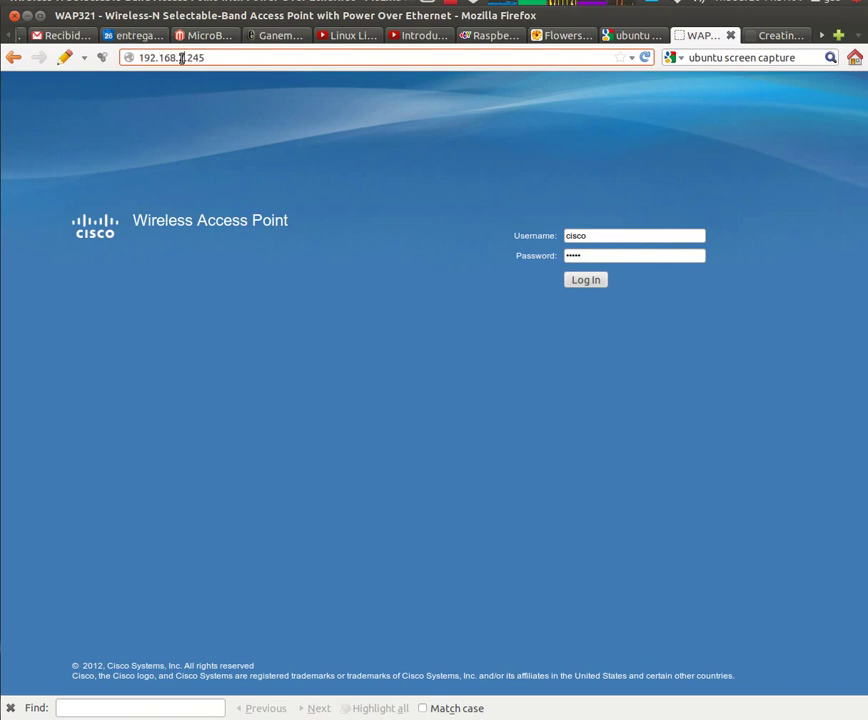
double_click(180, 57)
left_click(590, 281)
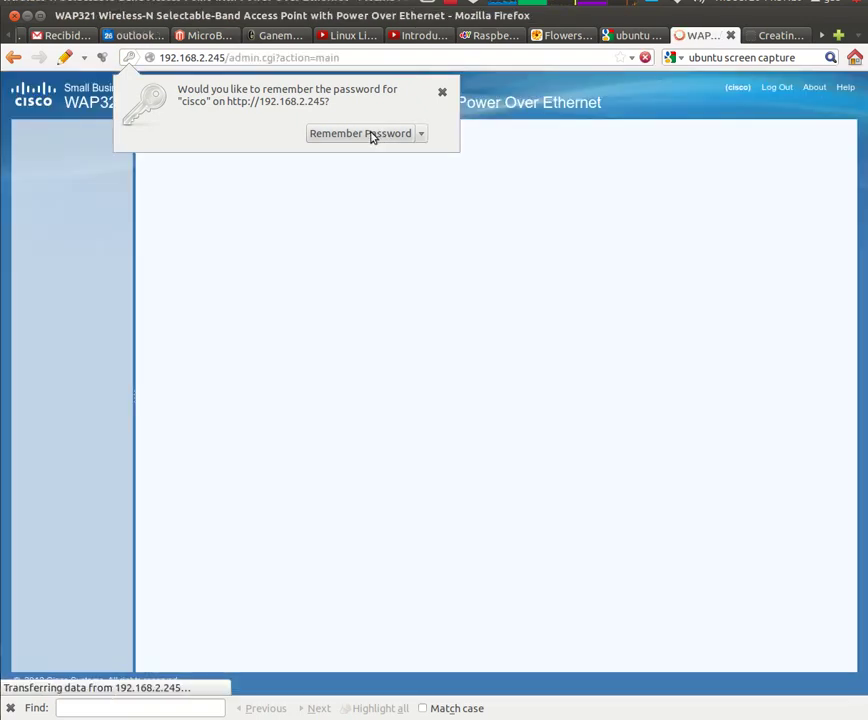
Dismiss Firefox's save-password prompt and launch the Run Setup Wizard from Getting Started
left_click(369, 134)
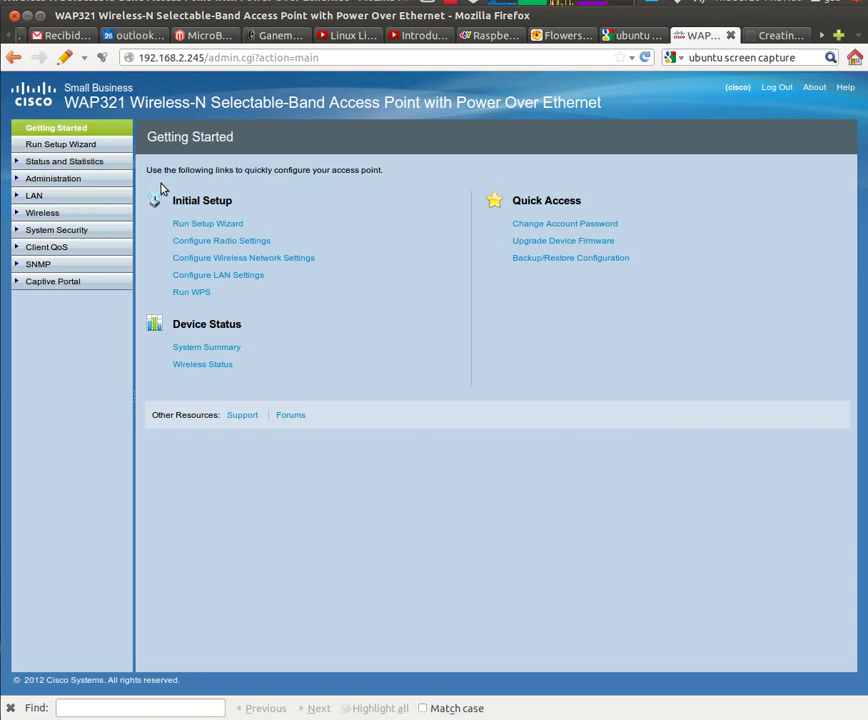
left_click(102, 151)
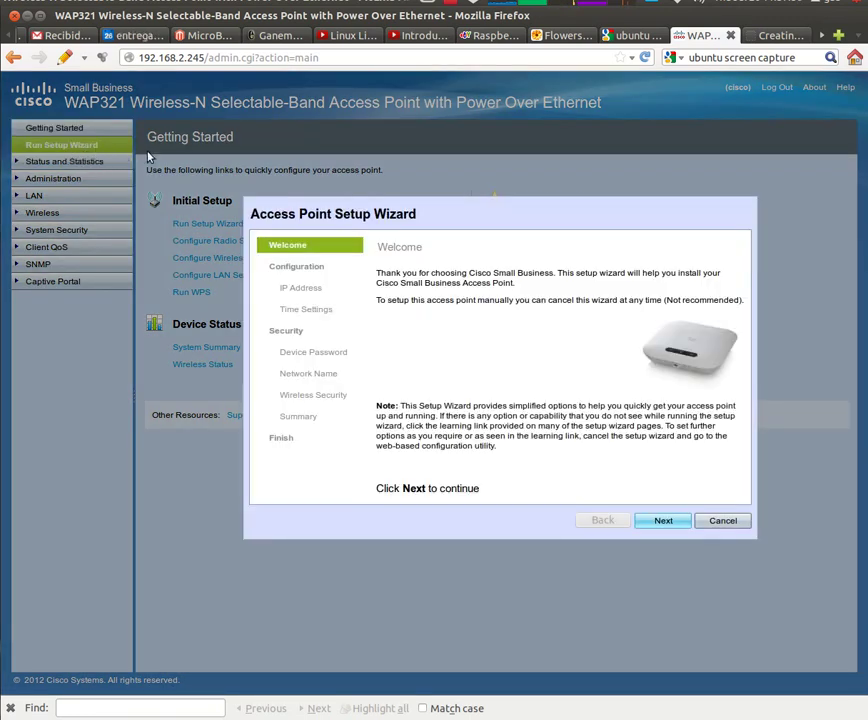
Skip past the wizard's IP Address, Time Settings and Device Password steps unchanged
left_click(674, 520)
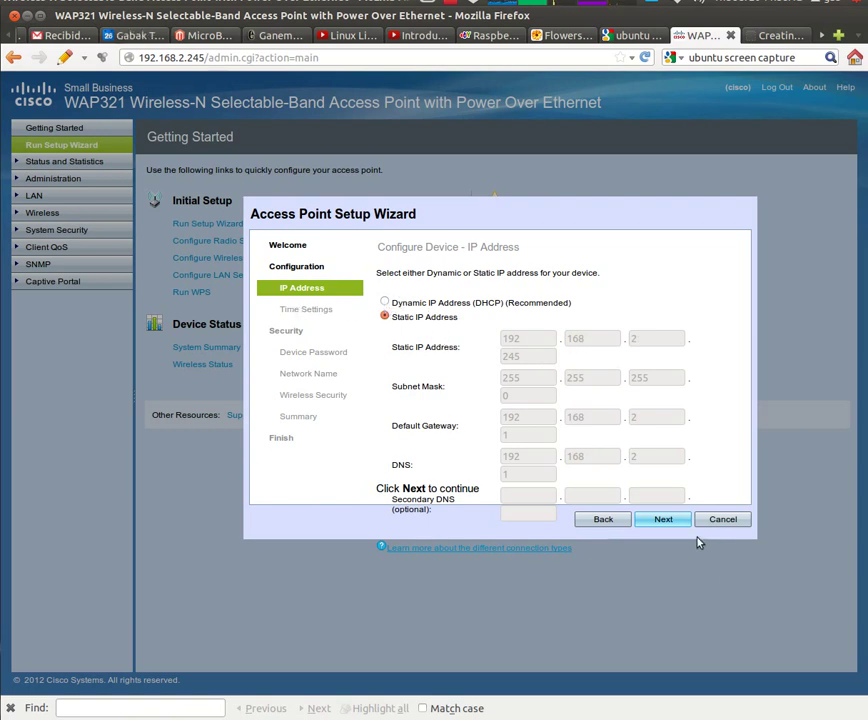
left_click(658, 519)
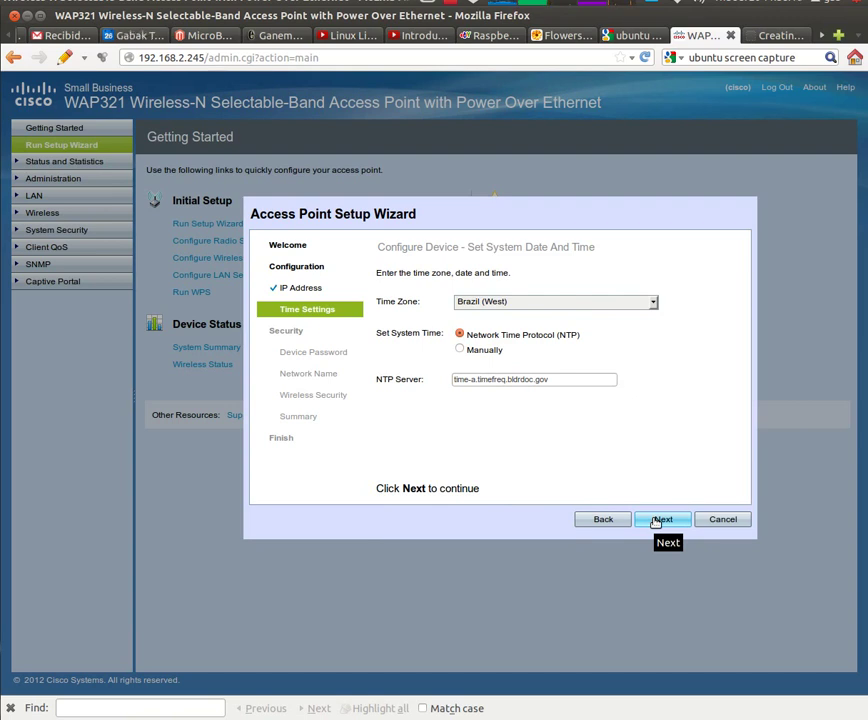
left_click(658, 519)
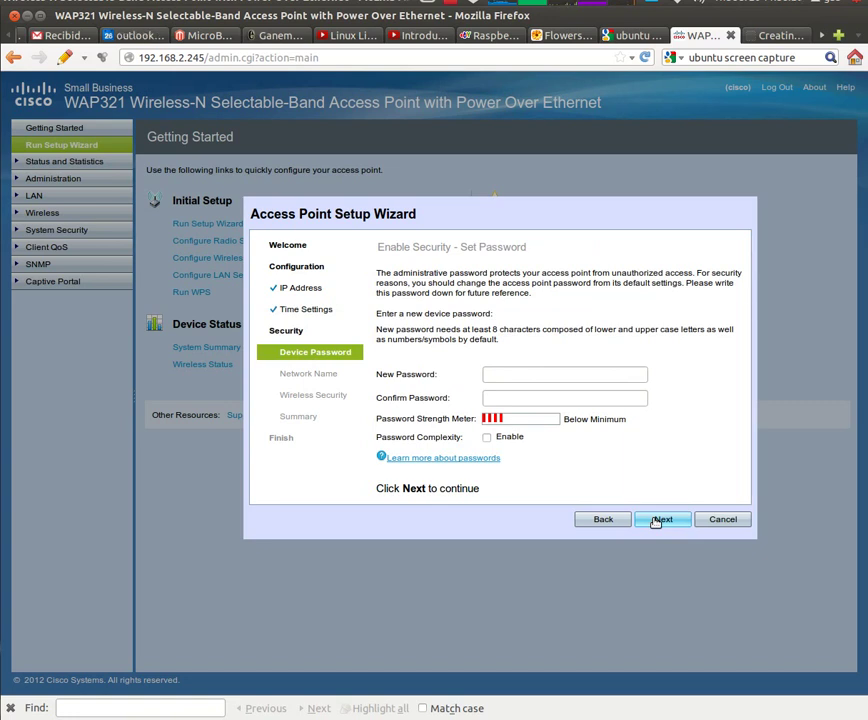
left_click(656, 520)
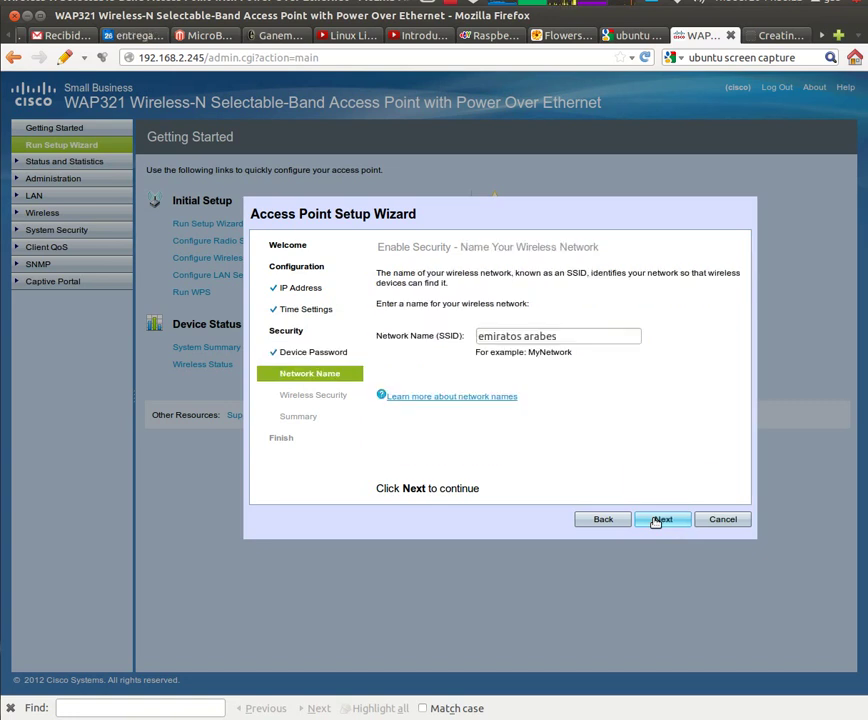
Rename the wireless network SSID to 'embajada de USA' and continue to Wireless Security
triple_click(515, 335)
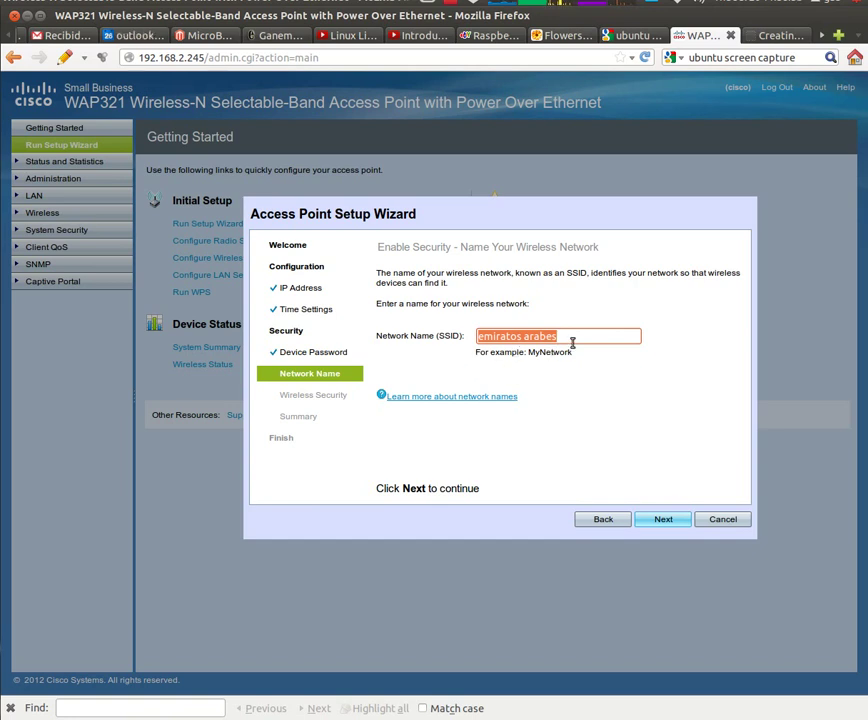
type("embajada de USA")
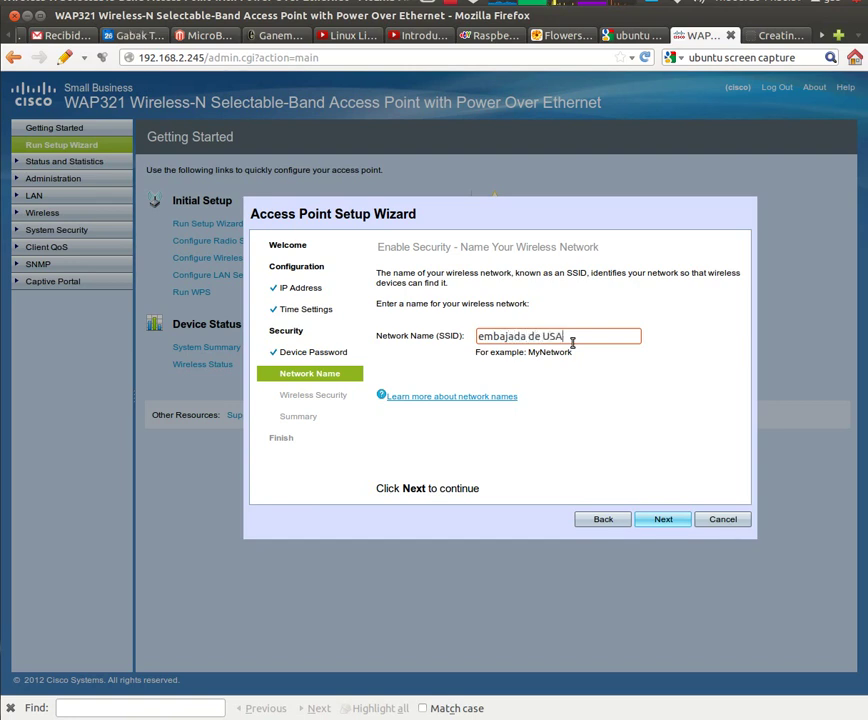
left_click(660, 520)
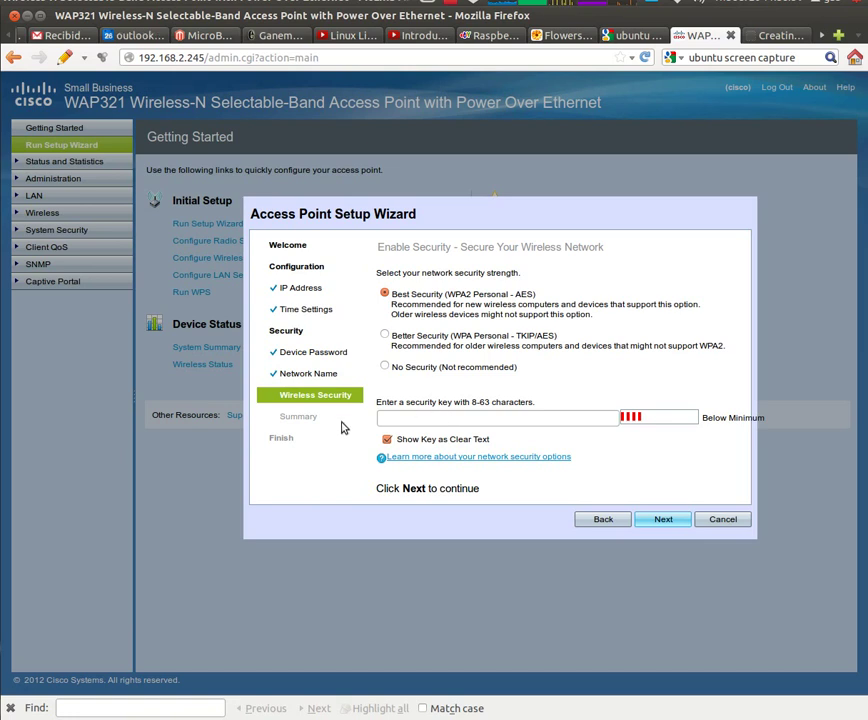
Enter a WPA2 security key, review the WPA2 Personal - AES summary, and cancel the wizard
left_click(422, 418)
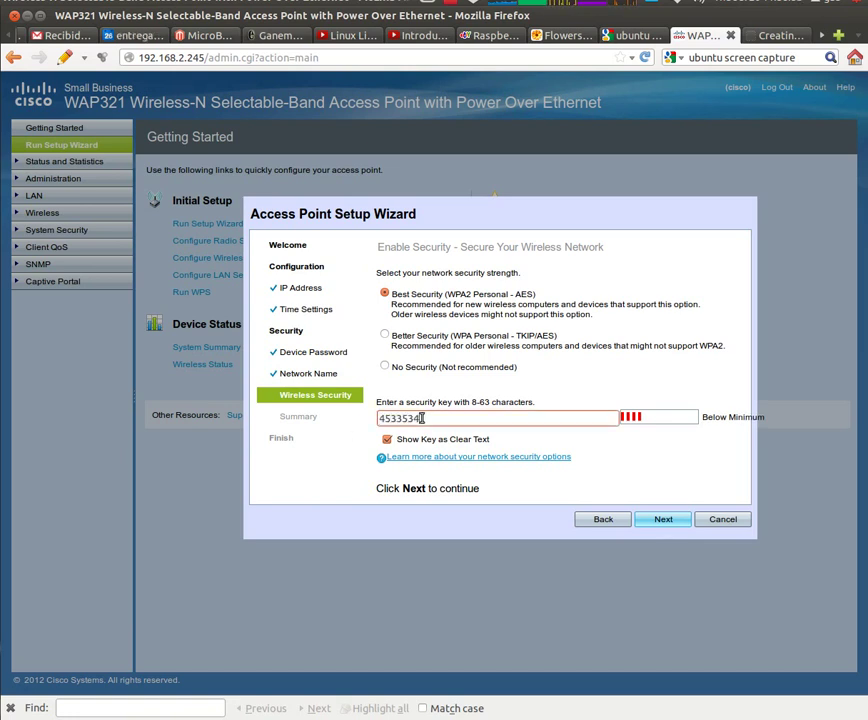
left_click(665, 519)
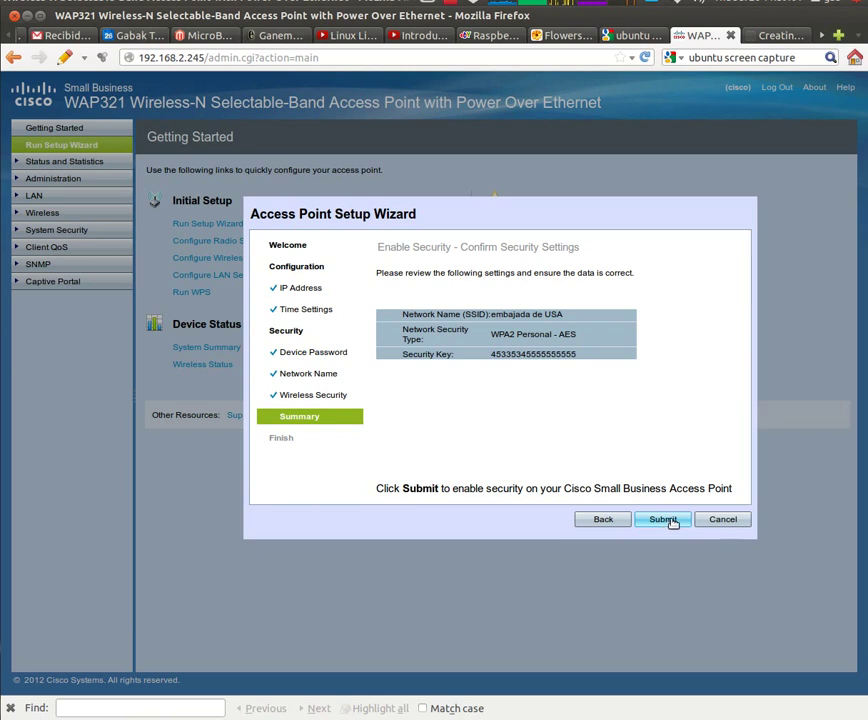
left_click(720, 519)
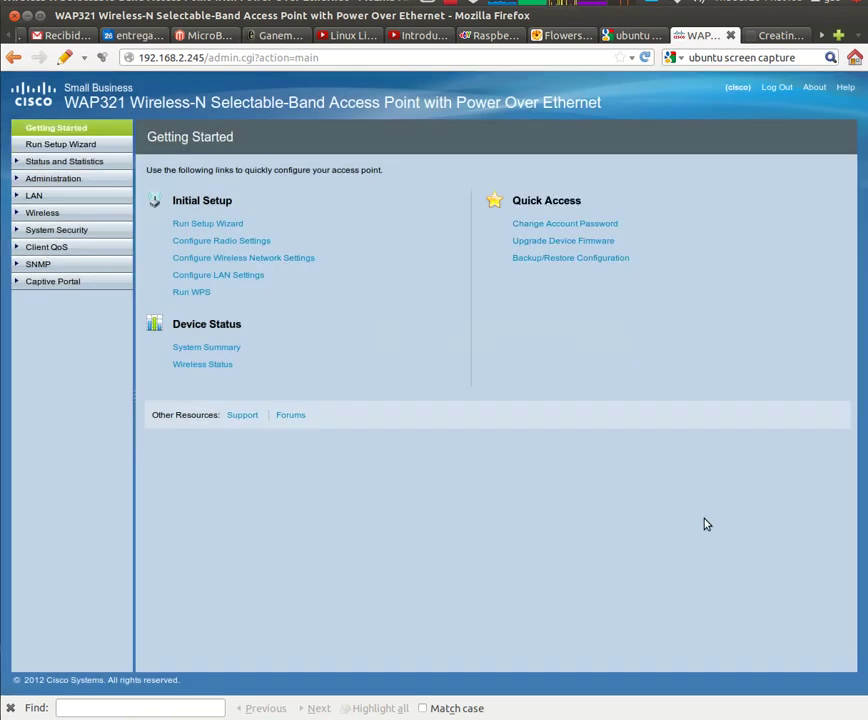
left_click(68, 164)
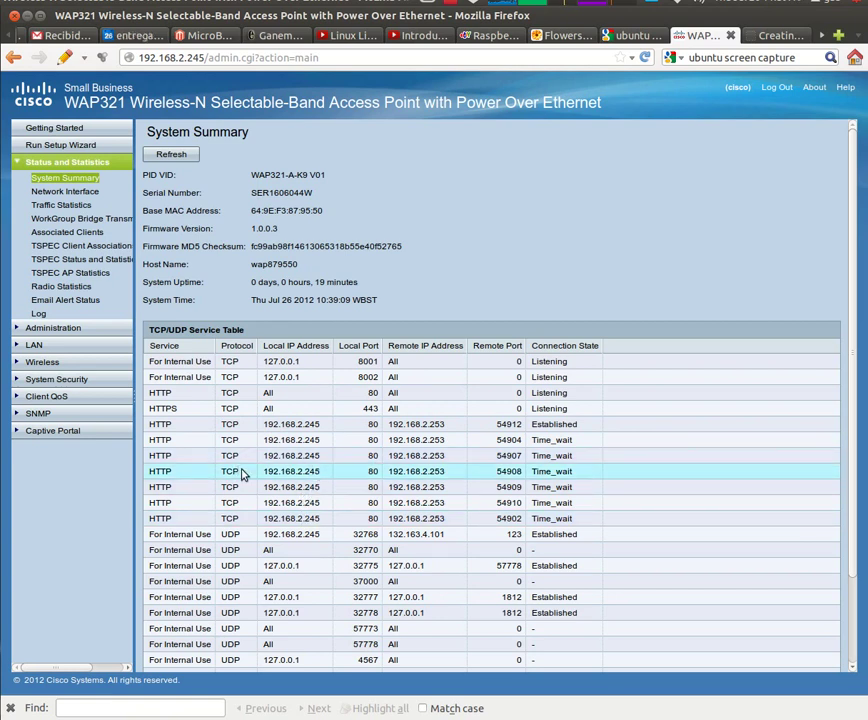
View Network Interface status, highlighting the radio's 802.11b/g/n mode, MAC address and Enabled state
left_click(81, 192)
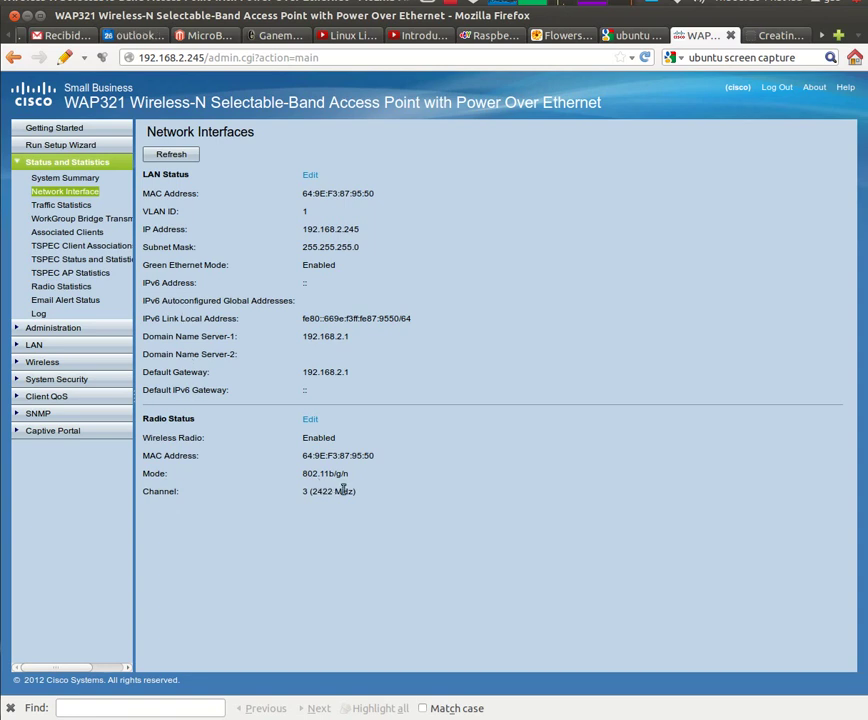
left_click_drag(350, 475, 295, 481)
left_click_drag(383, 460, 248, 459)
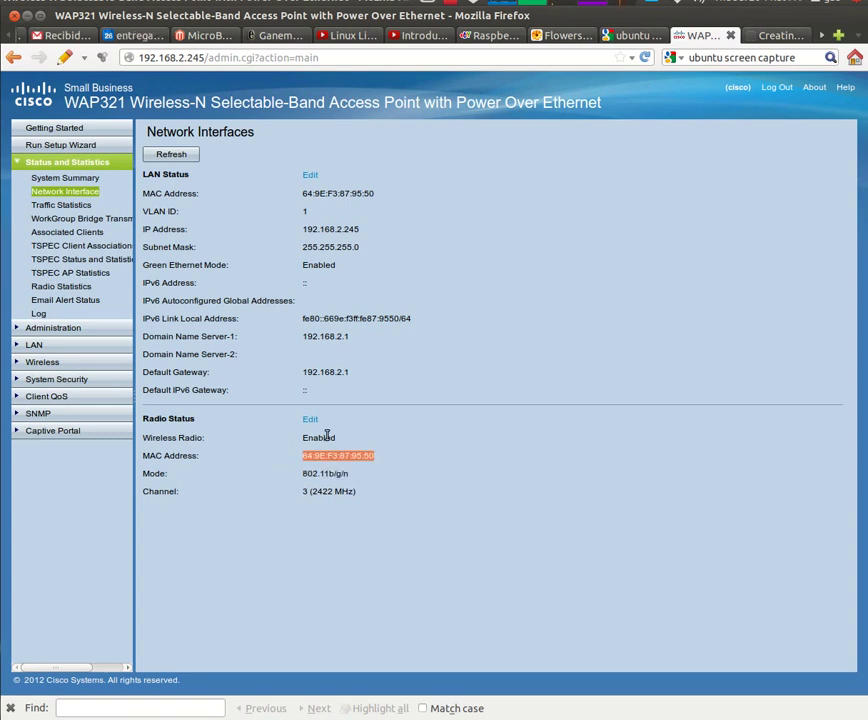
left_click_drag(325, 437, 258, 442)
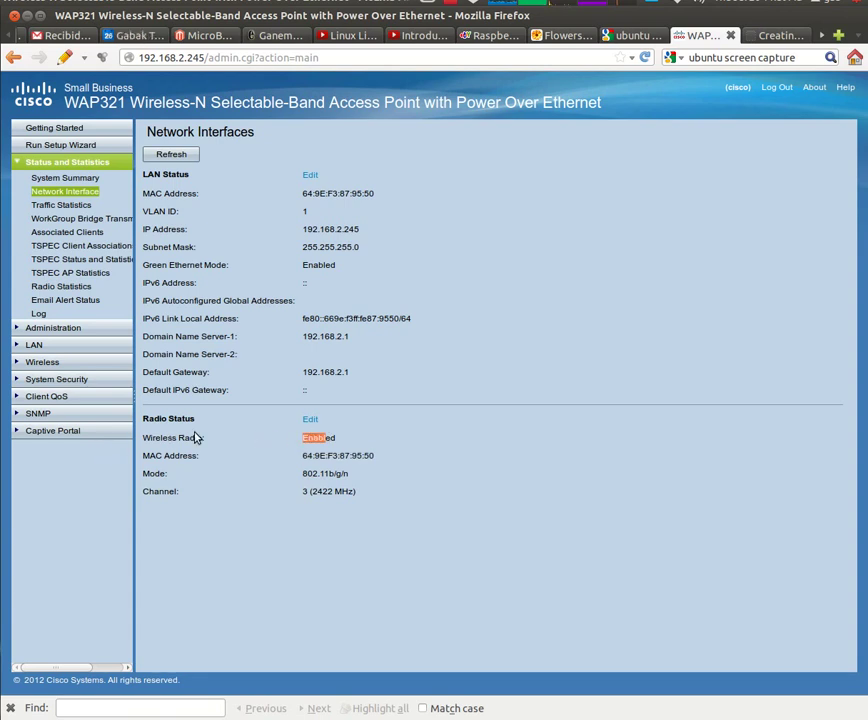
left_click(73, 208)
Browse Traffic Statistics, WorkGroup Bridge, Associated Clients and the TSPEC status pages
left_click(73, 208)
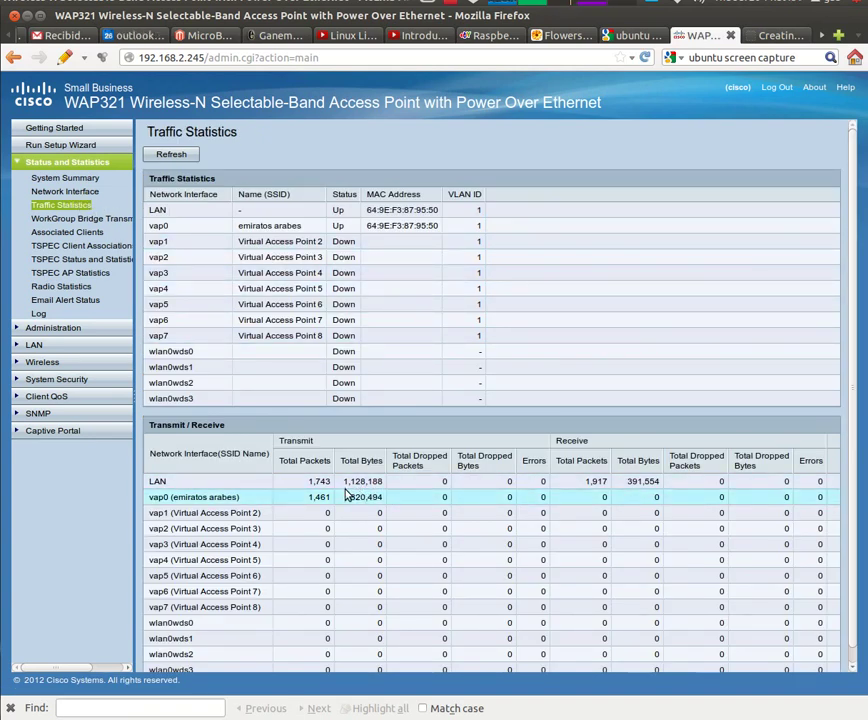
left_click(55, 219)
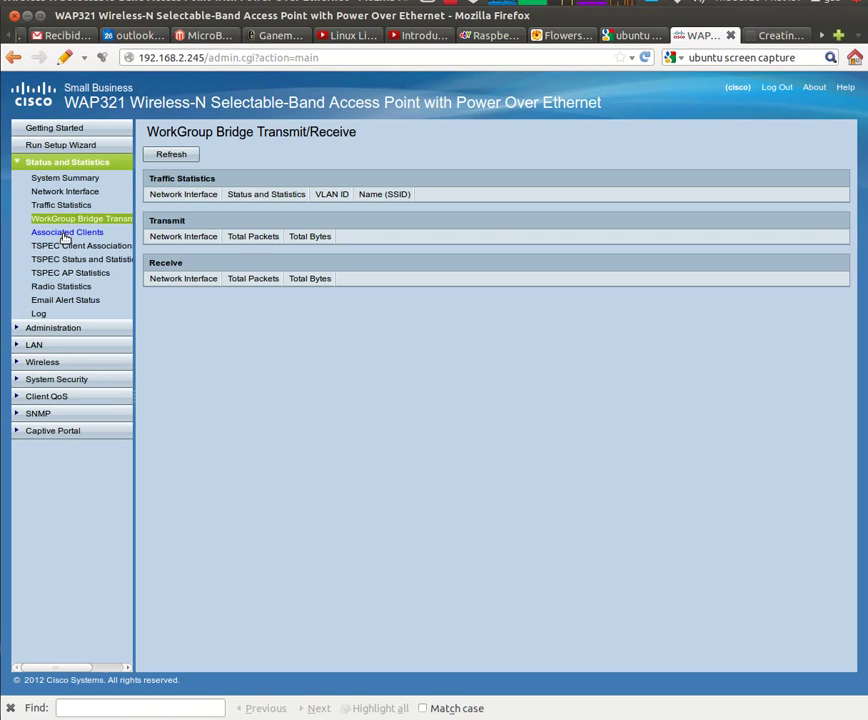
left_click(64, 233)
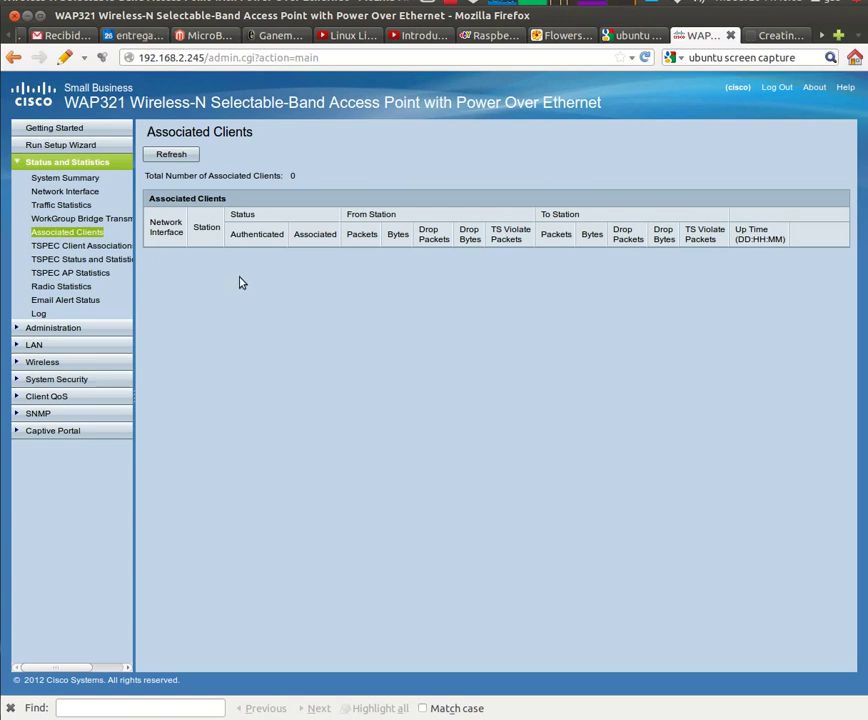
left_click(93, 251)
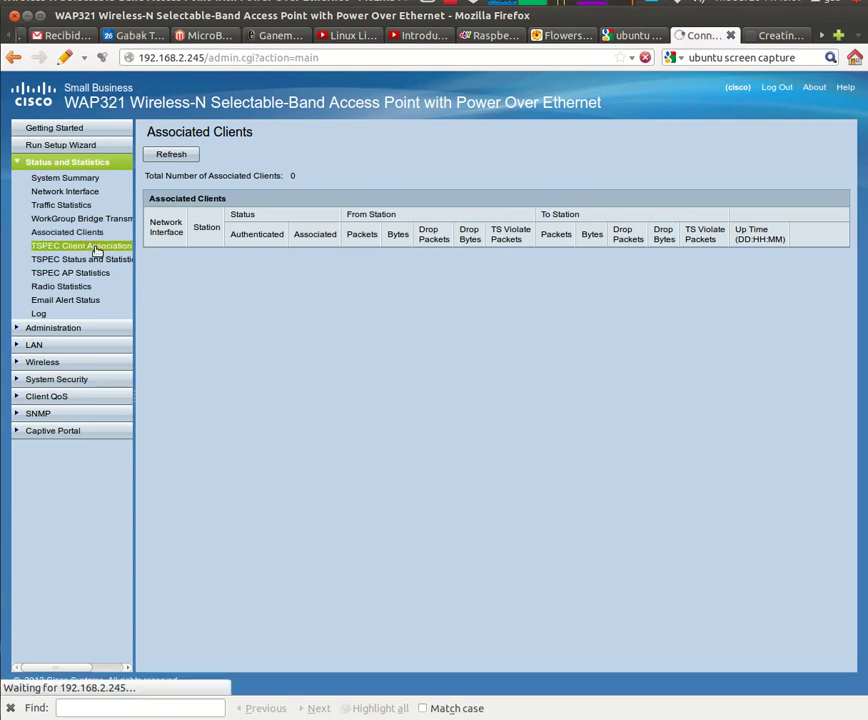
left_click(91, 259)
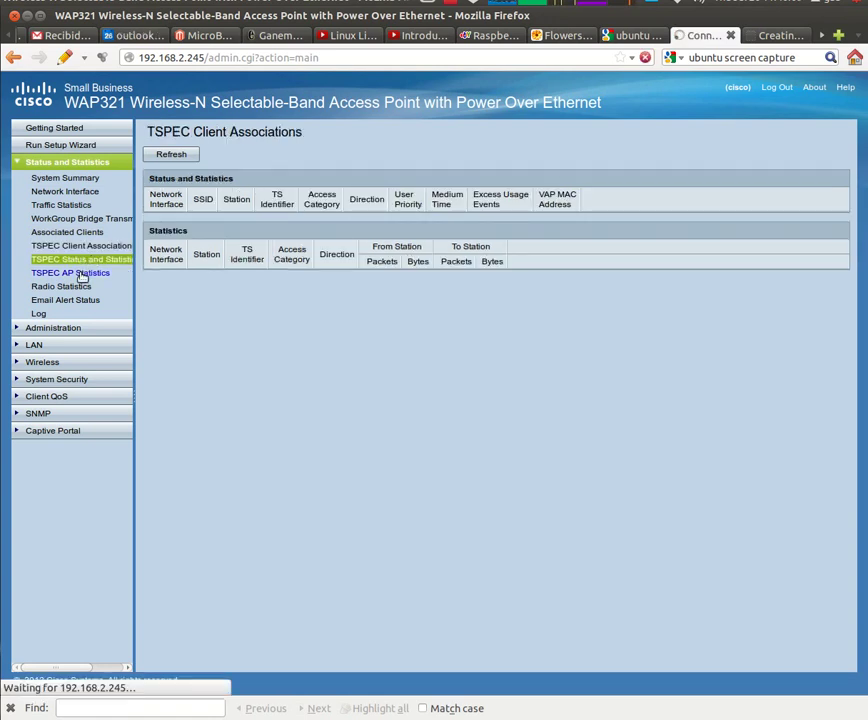
left_click(81, 274)
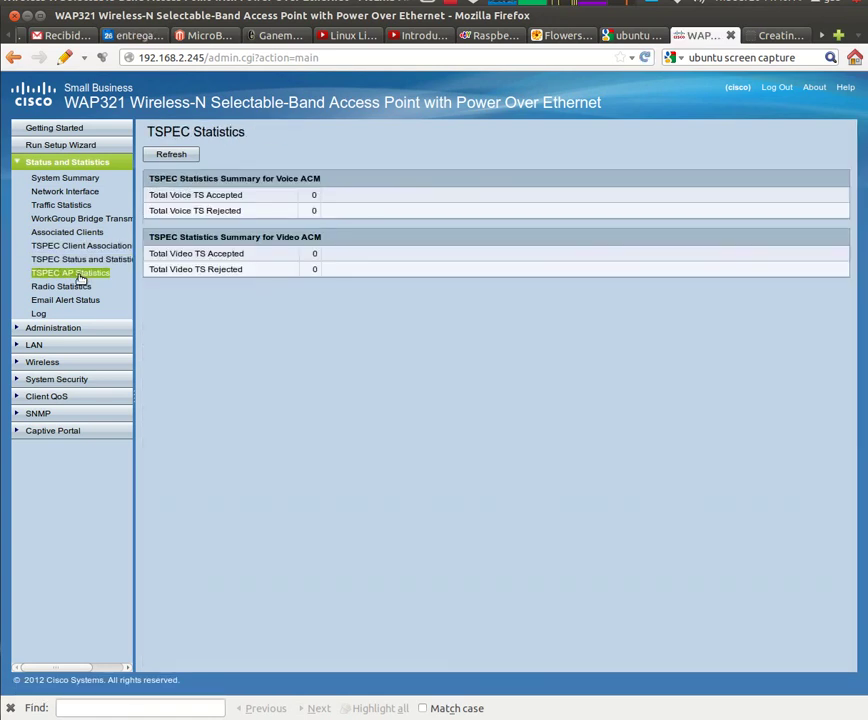
View Radio Statistics, Email Alert Status and the Log, then Administration's System Settings
left_click(78, 287)
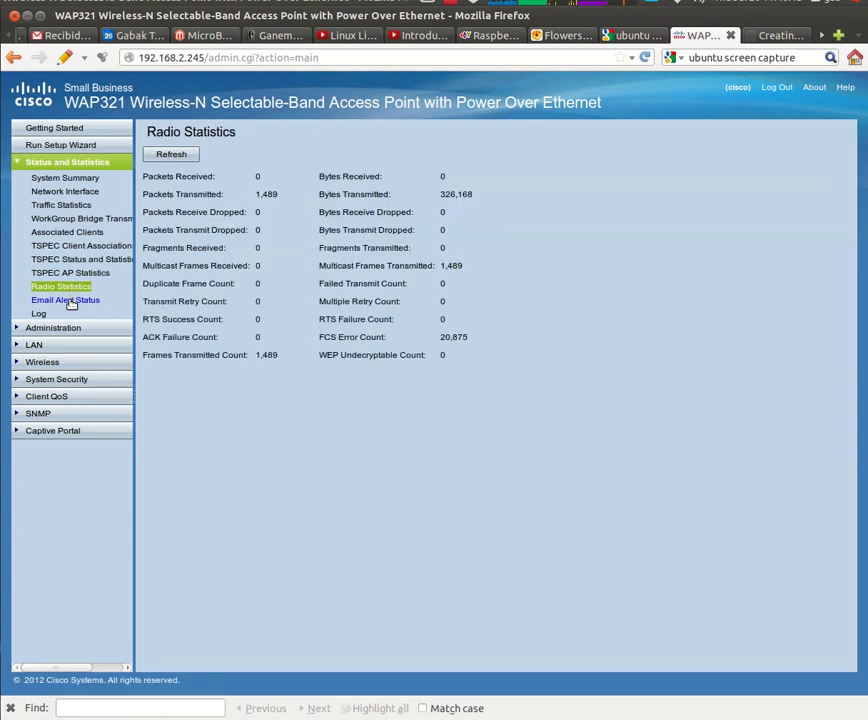
left_click(68, 301)
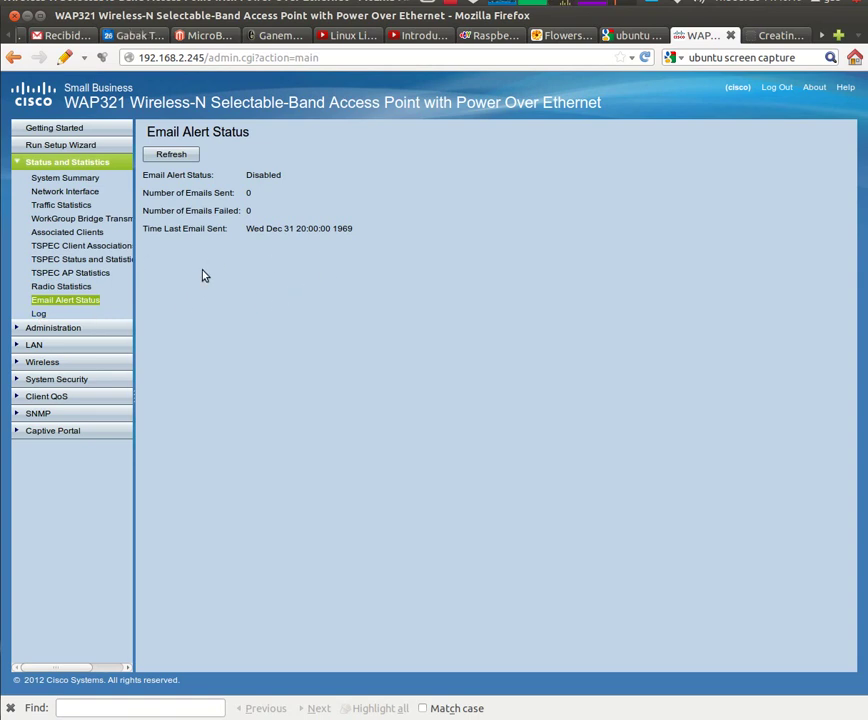
left_click(42, 313)
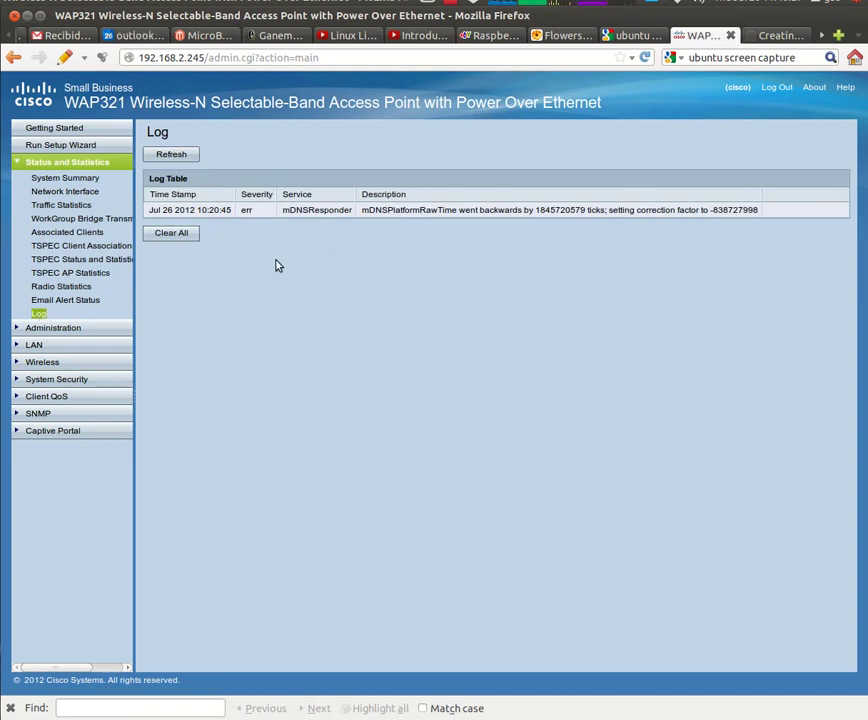
left_click(68, 327)
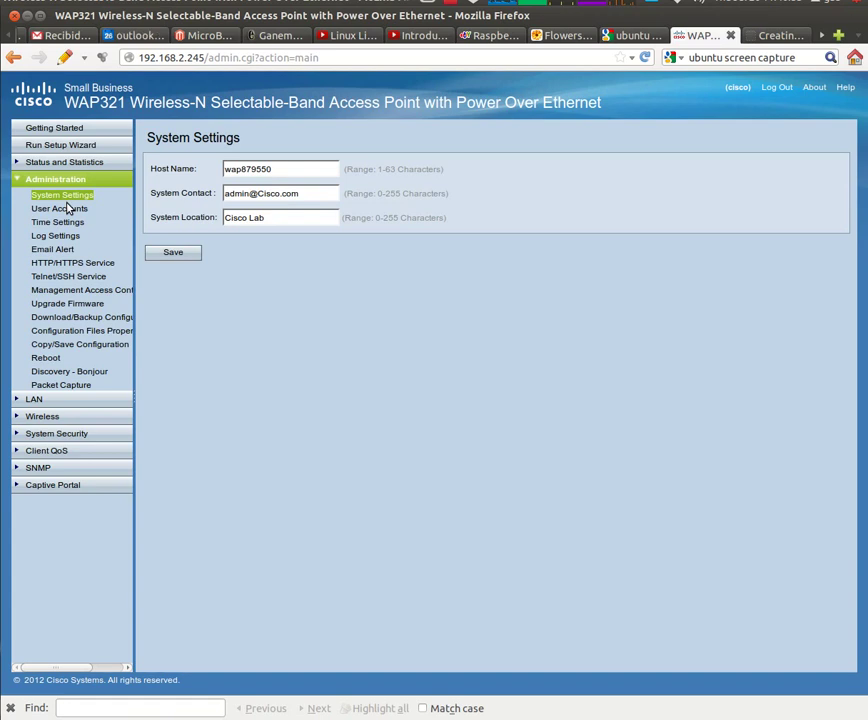
Step through User Accounts, Time, Log and Email Alert settings to HTTP/HTTPS Service (ports 80/443)
left_click(62, 209)
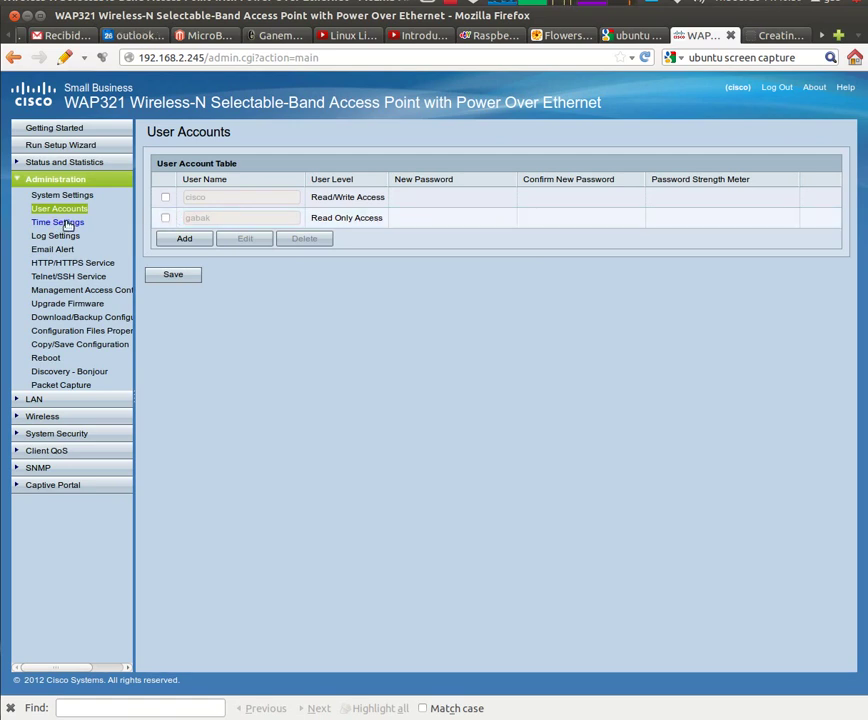
left_click(58, 224)
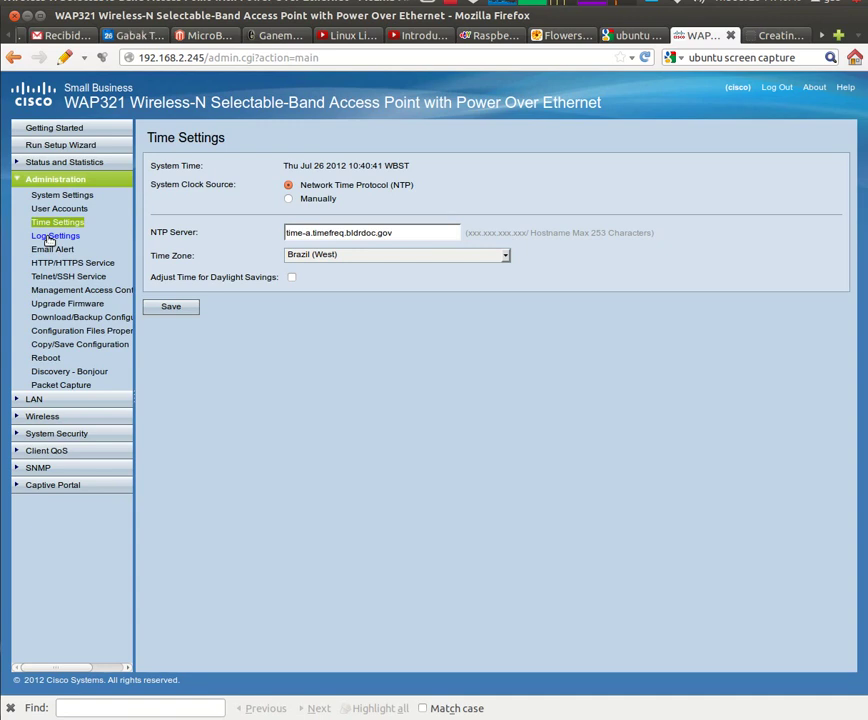
left_click(48, 238)
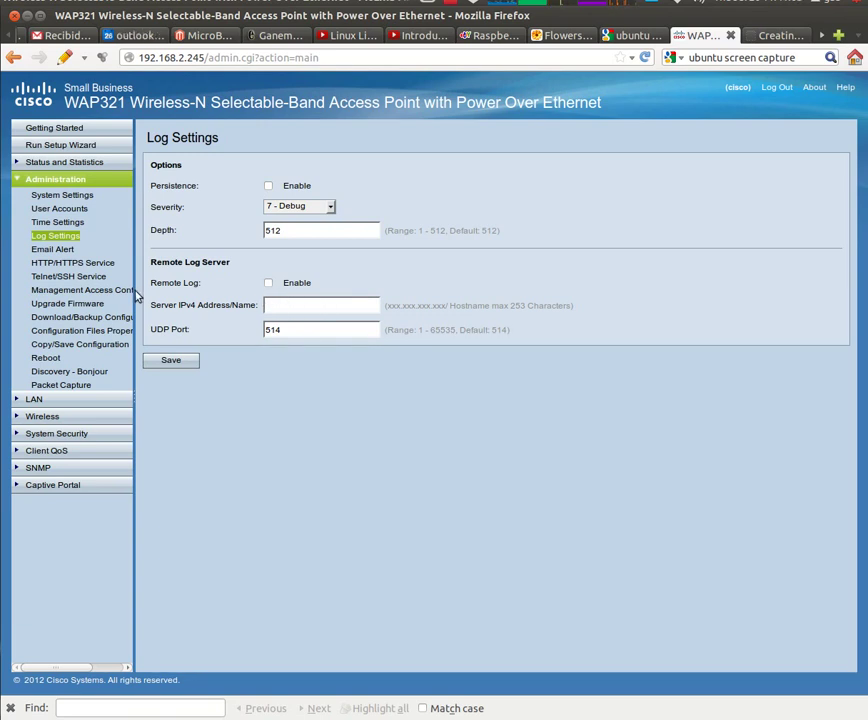
left_click(62, 250)
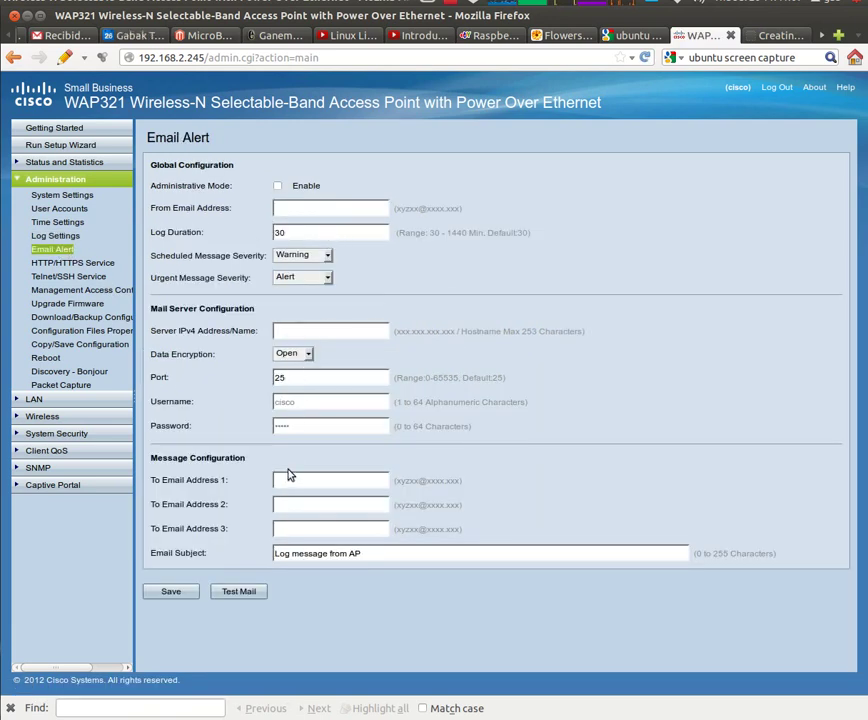
left_click(55, 265)
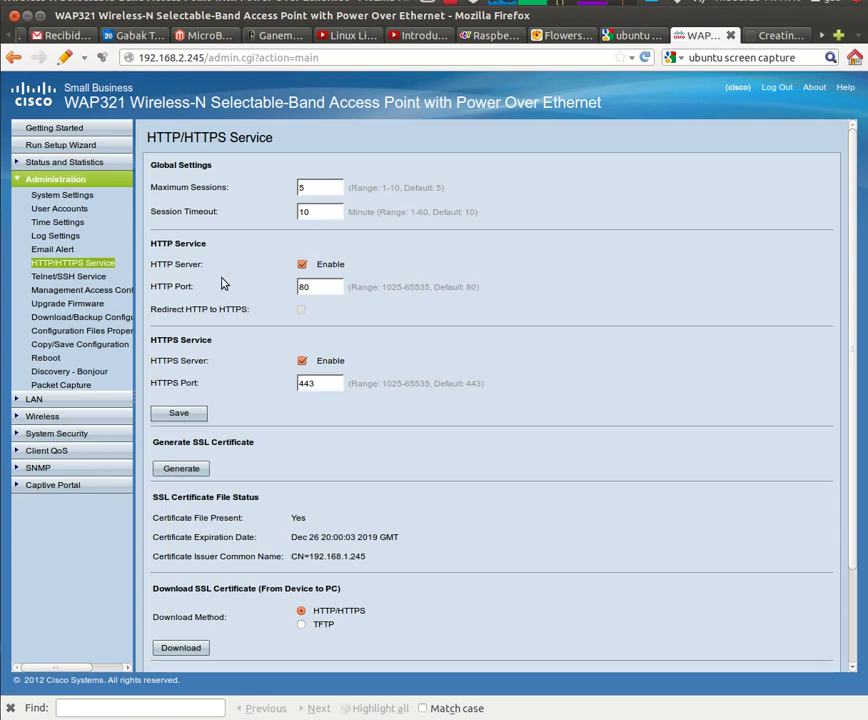
View Telnet/SSH, Management Access Control, Firmware Upgrade, Download/Backup and Configuration Files pages
left_click(92, 277)
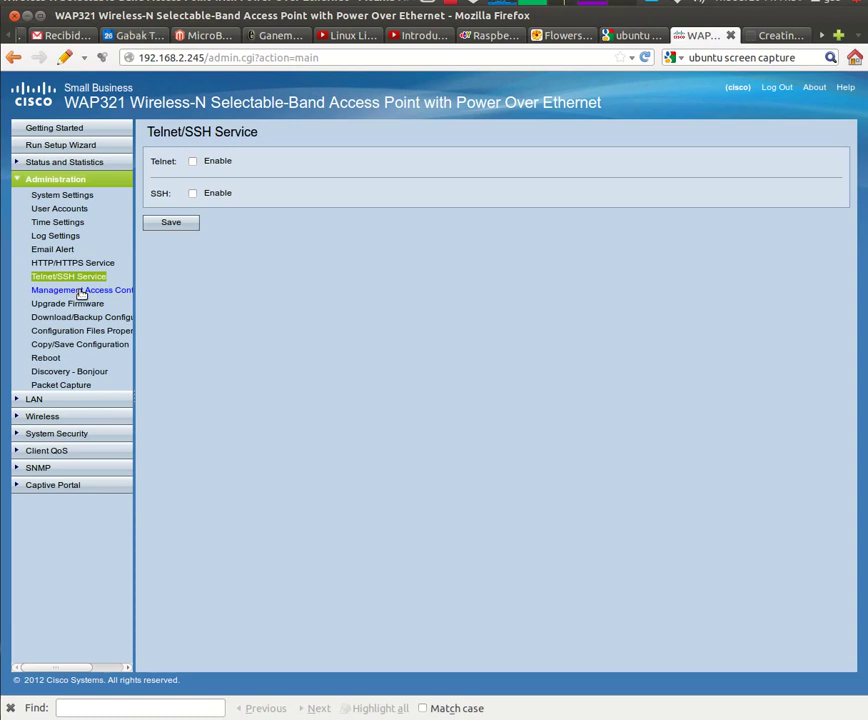
left_click(81, 291)
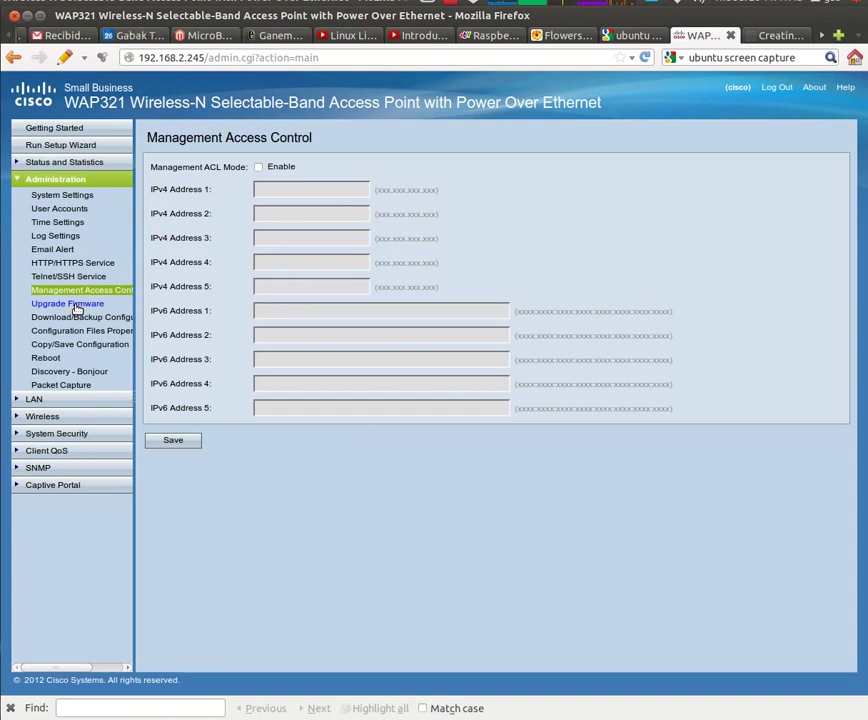
left_click(76, 306)
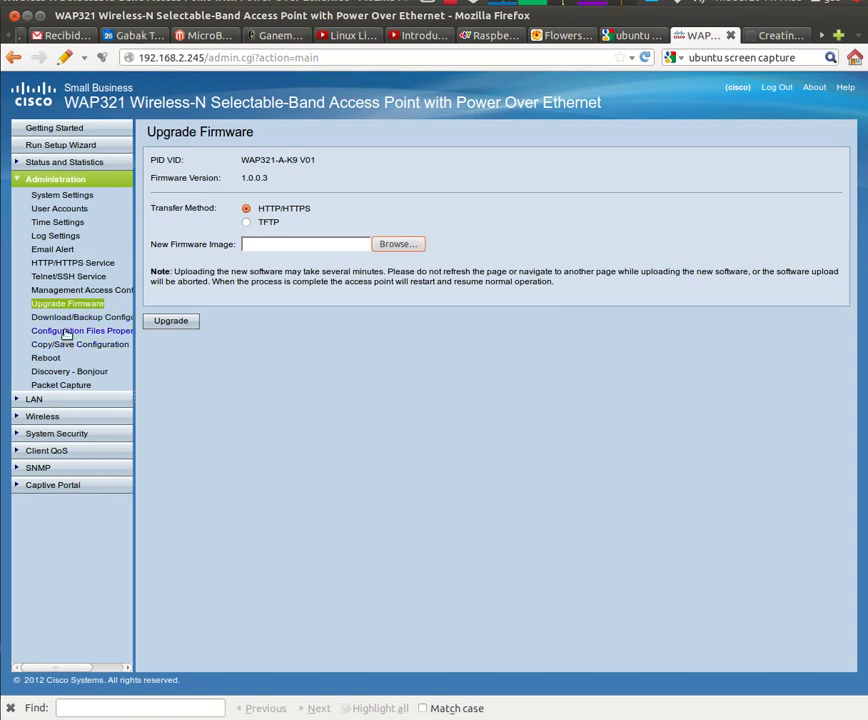
left_click(60, 318)
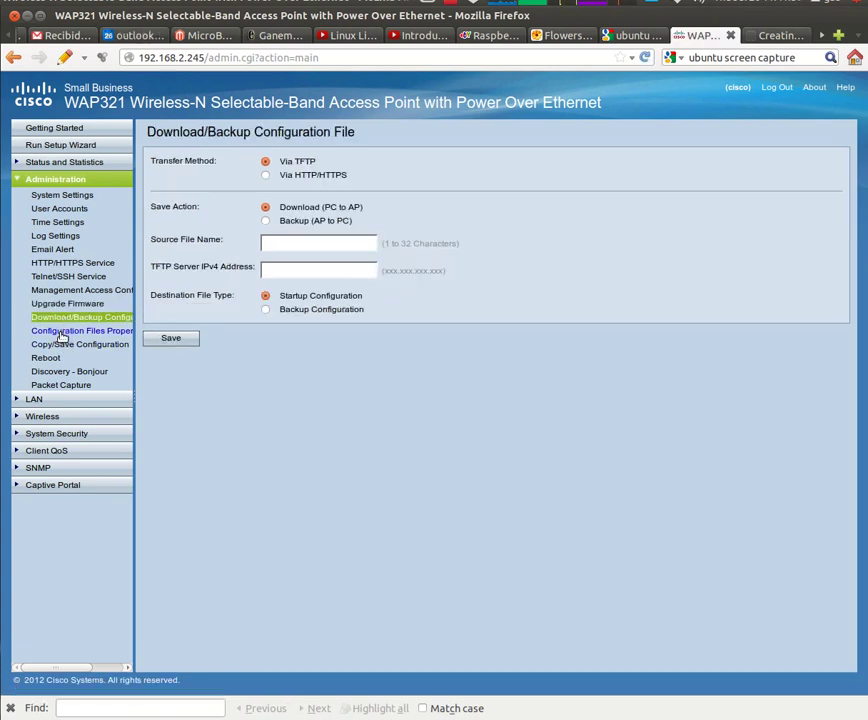
left_click(60, 333)
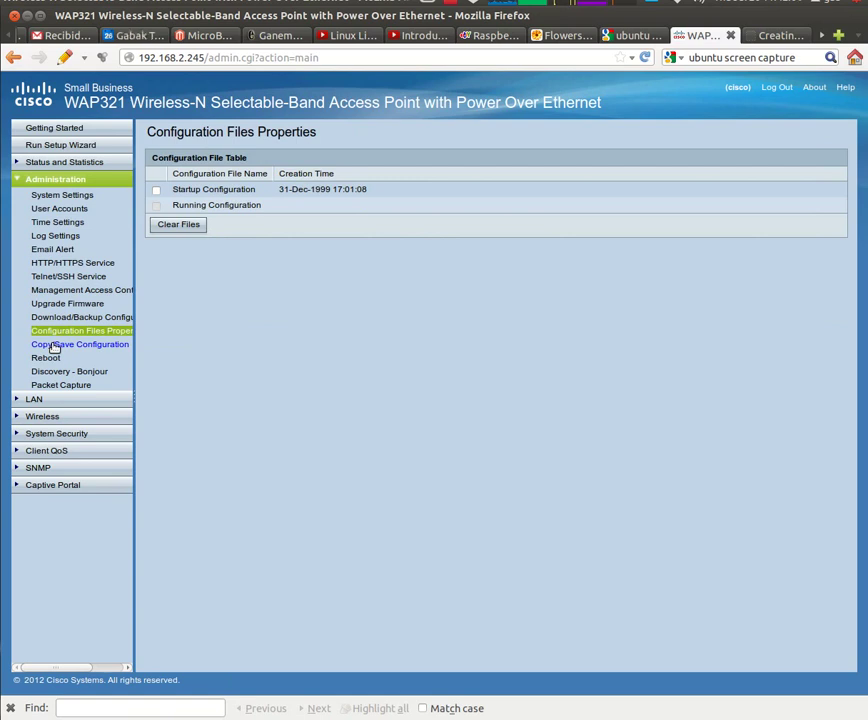
Browse Copy/Save Configuration, Reboot, Bonjour and Packet Capture pages, then expand LAN
left_click(55, 345)
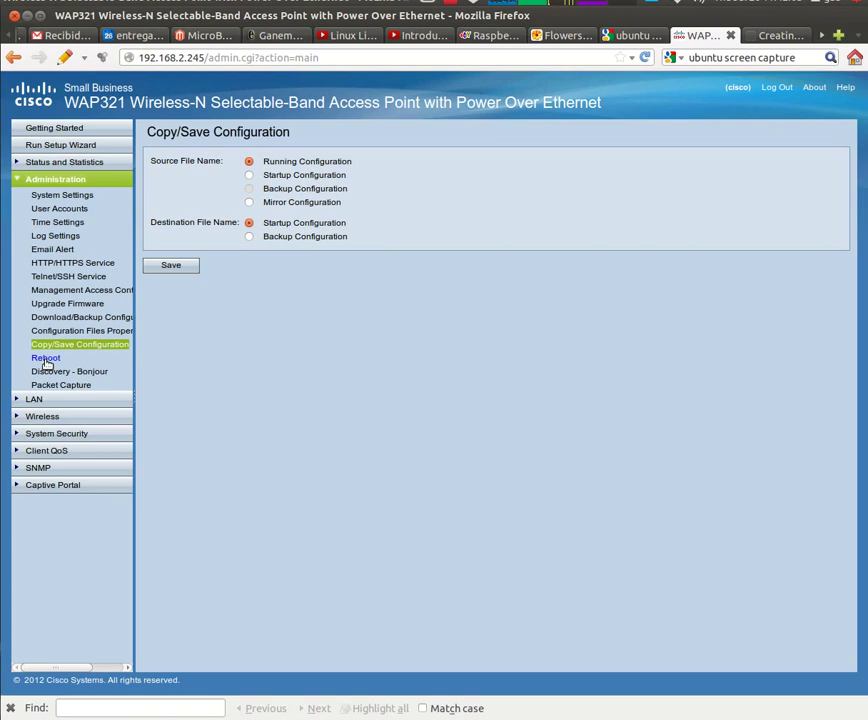
left_click(45, 359)
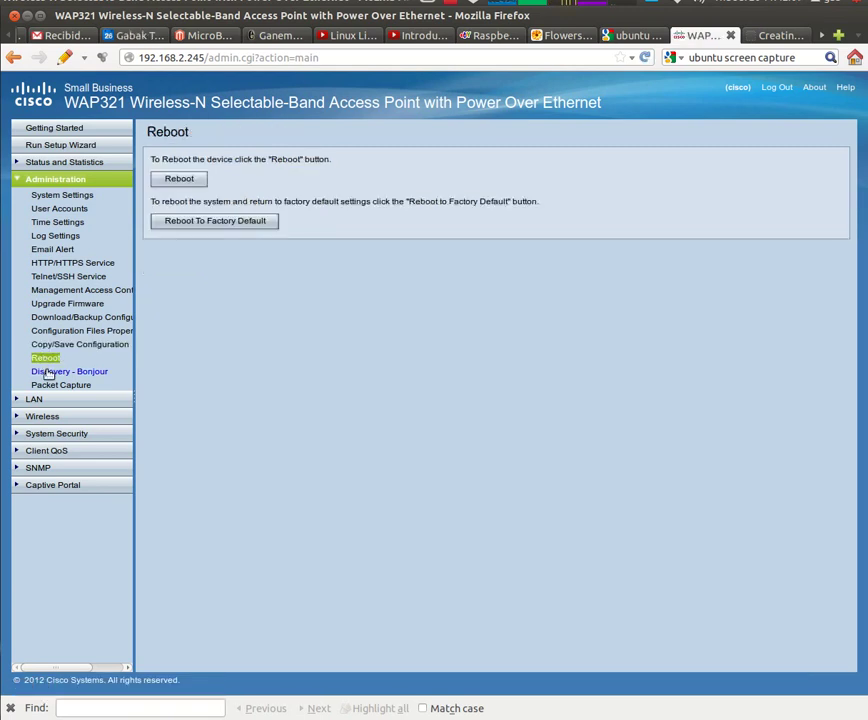
left_click(47, 373)
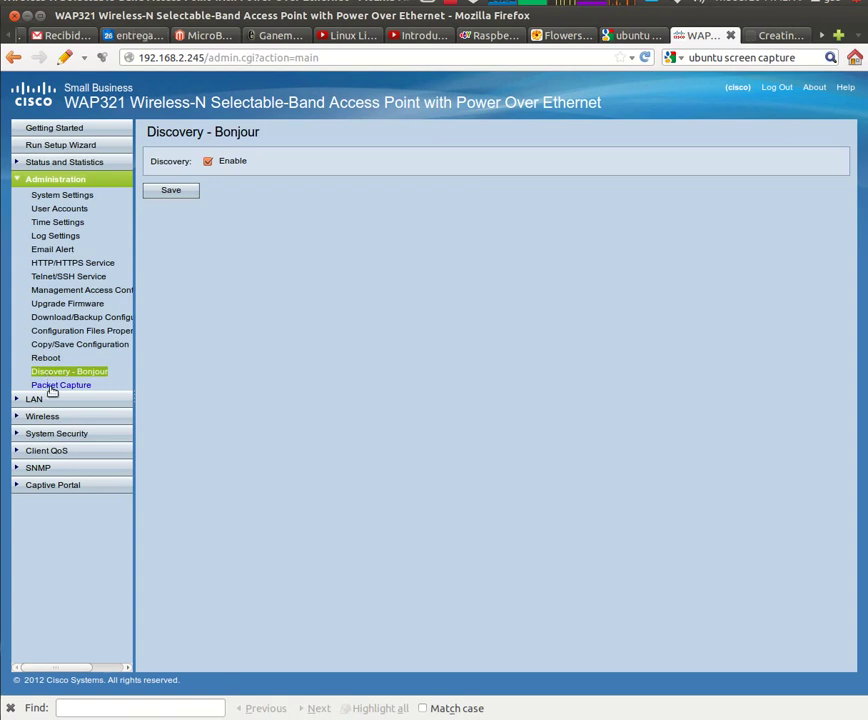
left_click(52, 388)
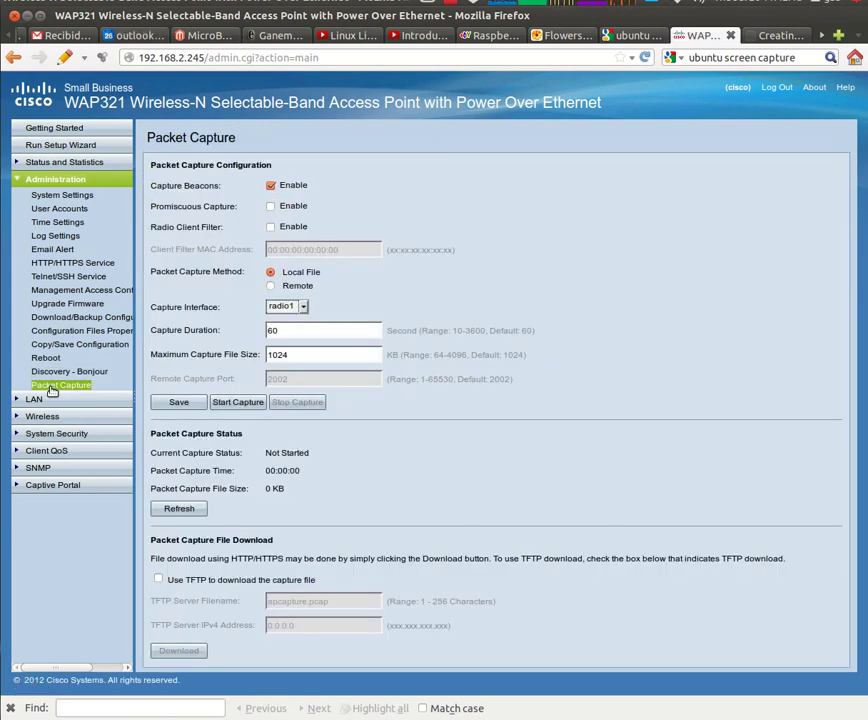
left_click_drag(151, 206, 250, 216)
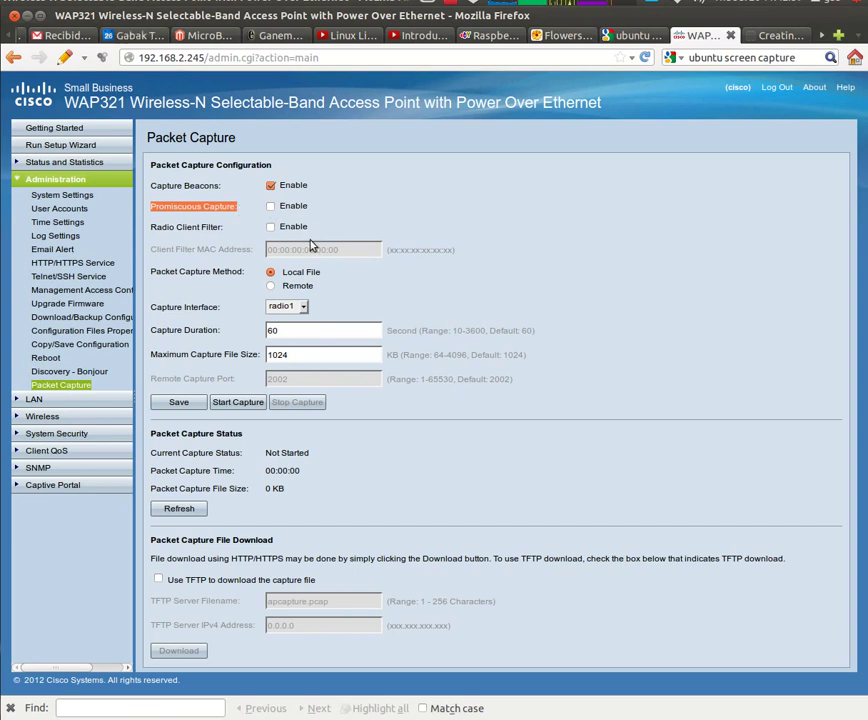
left_click(60, 399)
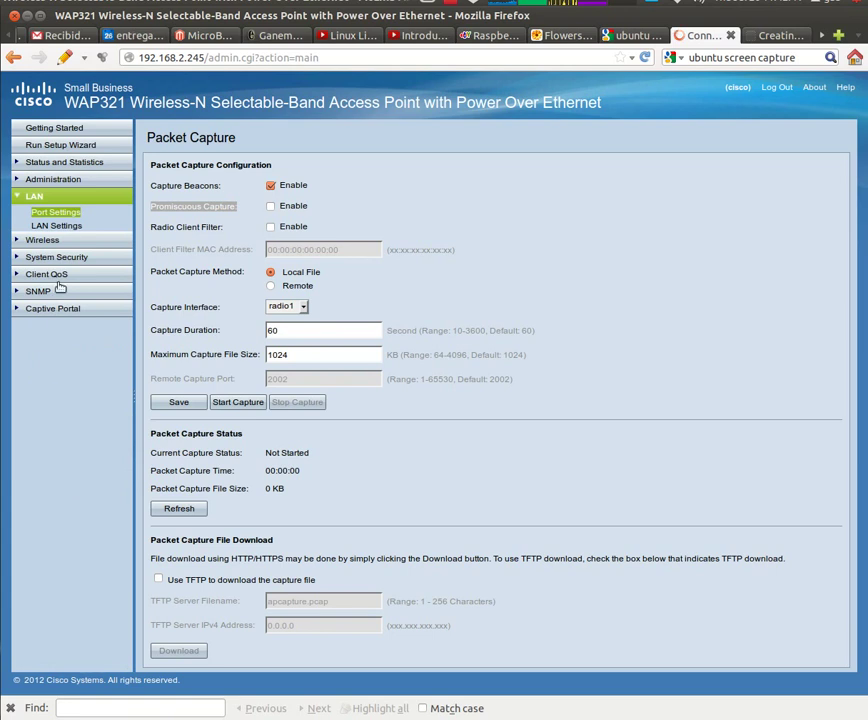
Review LAN Port Settings and LAN Settings, then view the Wireless Radio page
left_click(54, 213)
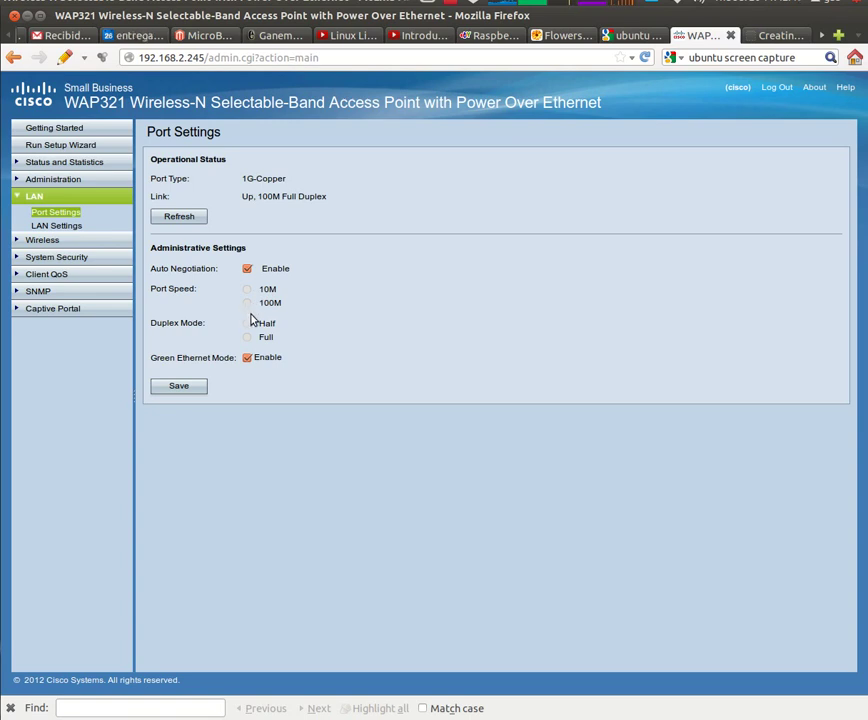
left_click(55, 228)
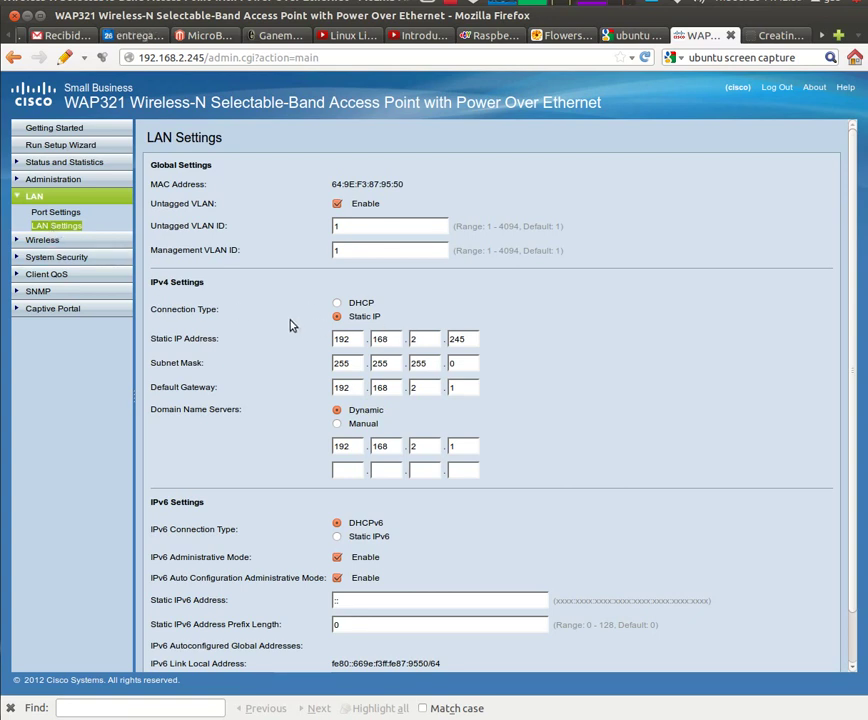
left_click(42, 241)
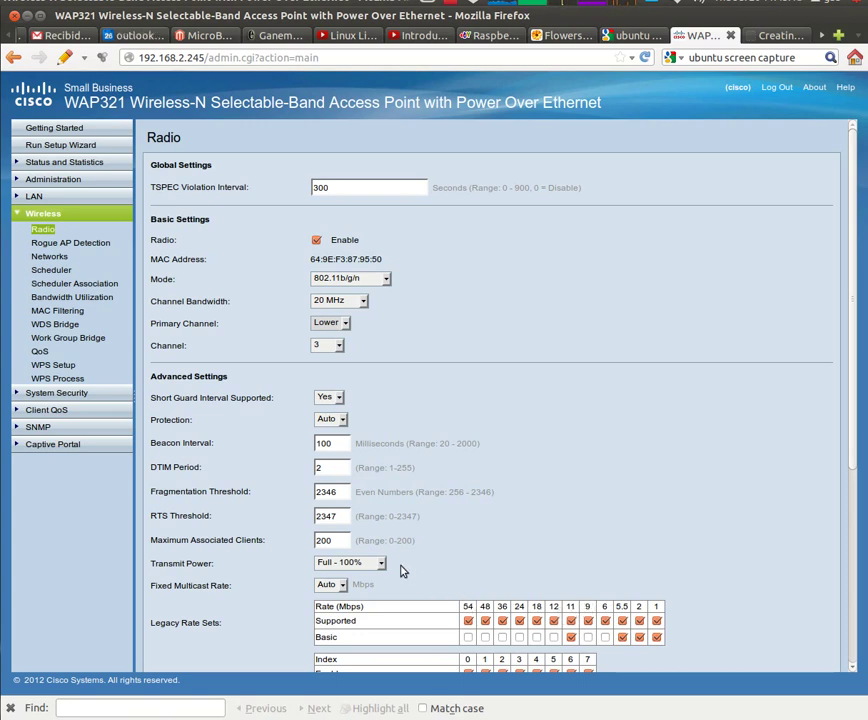
Keep channel bandwidth at 20 MHz and switch the radio mode to 5 GHz 802.11n
left_click(347, 303)
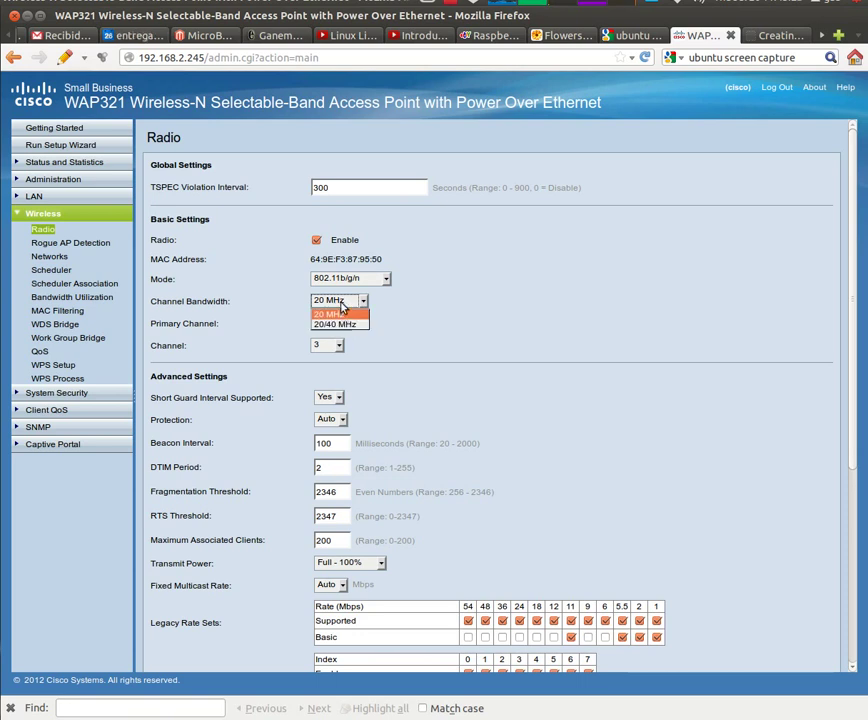
left_click(341, 304)
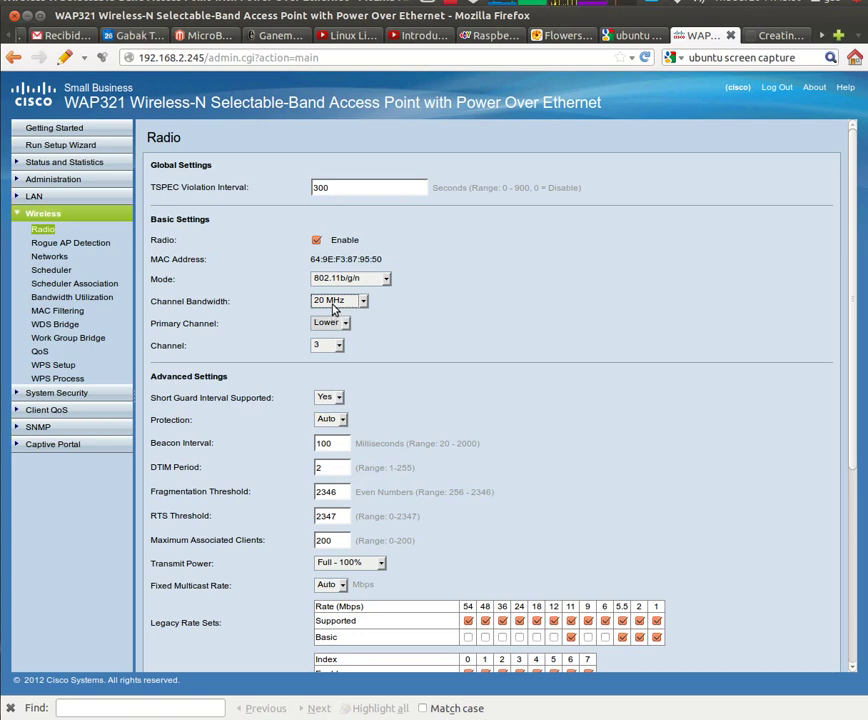
left_click(332, 280)
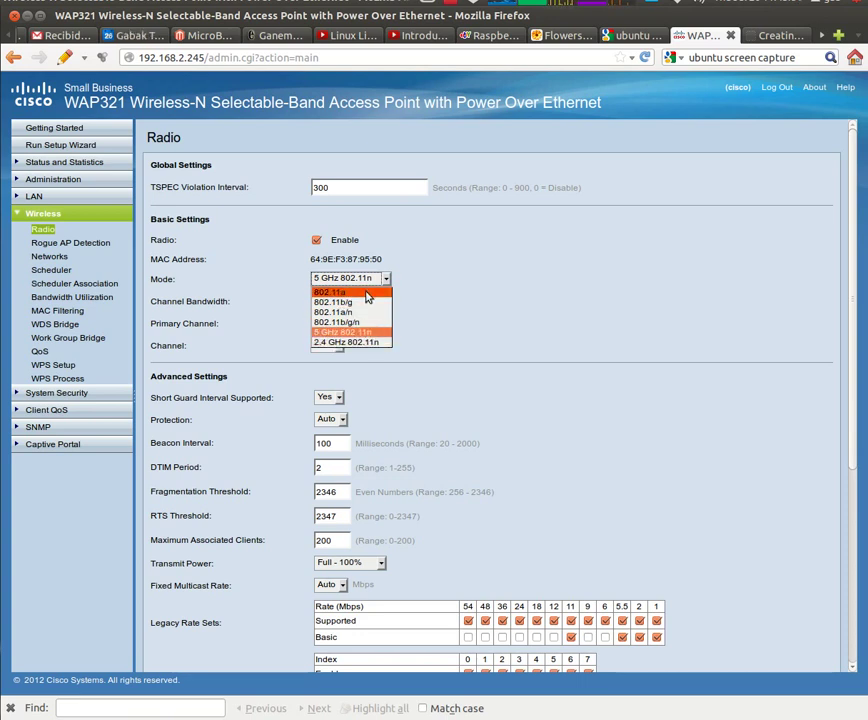
left_click(446, 290)
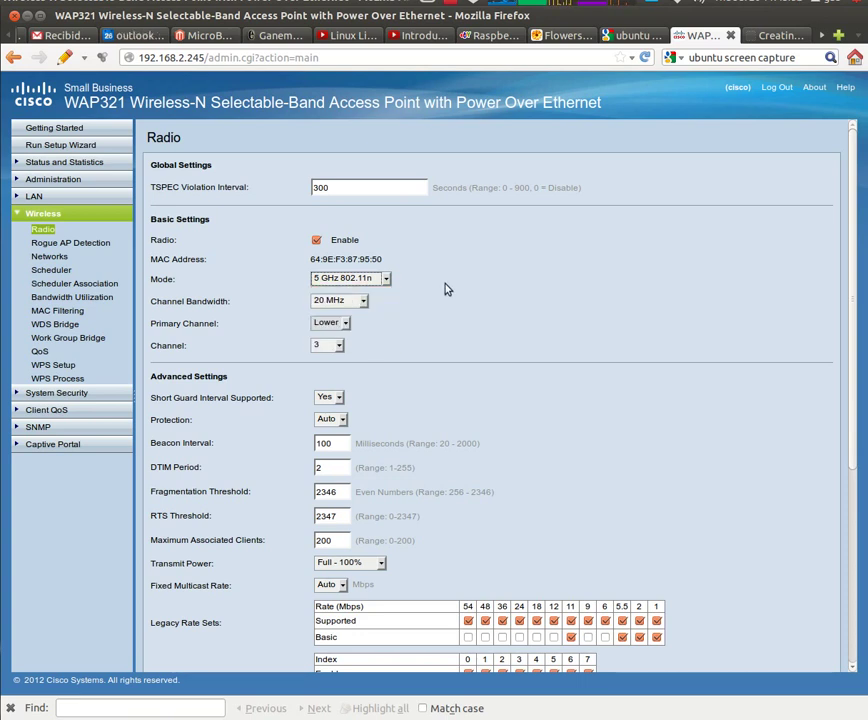
left_click(70, 244)
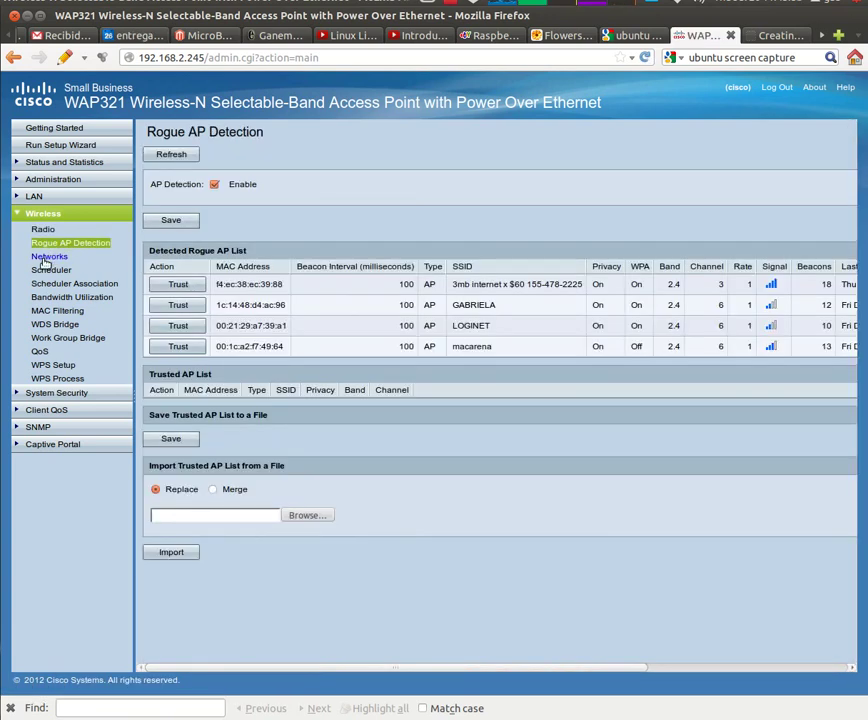
Review the wireless networks, scheduler, scheduler association, bandwidth utilization and MAC filtering pages
left_click(44, 259)
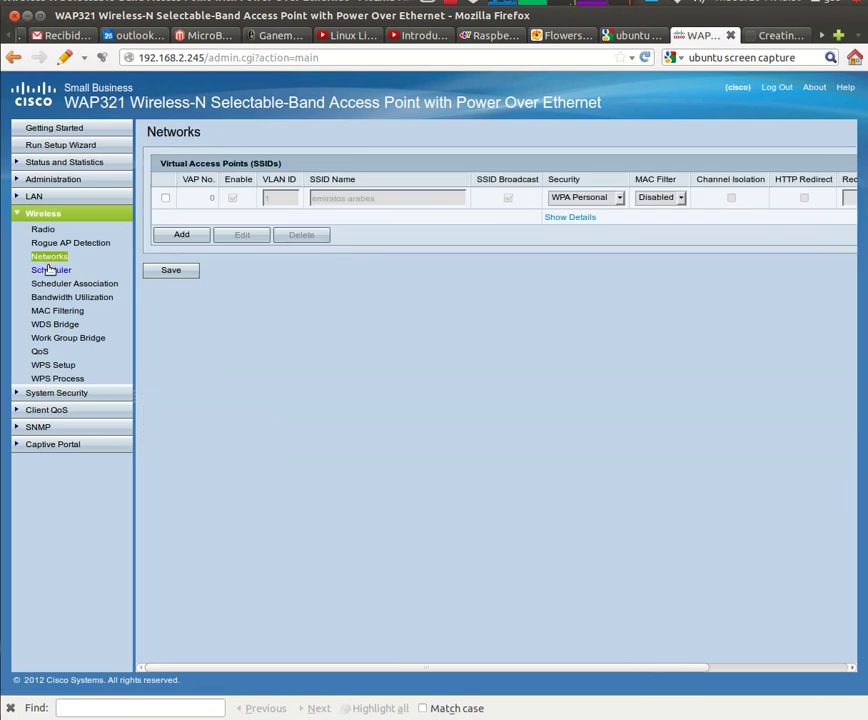
left_click(48, 270)
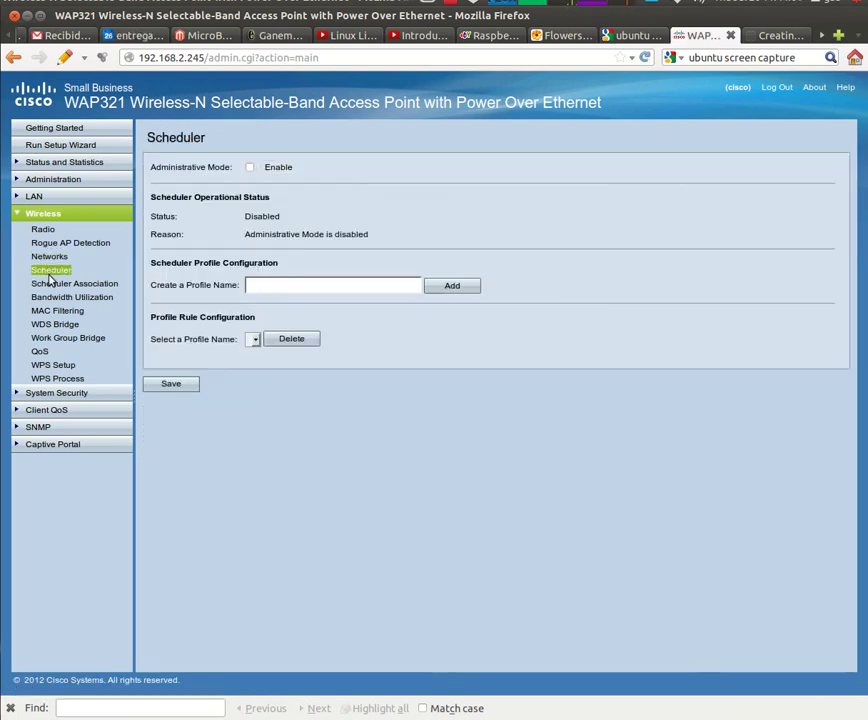
left_click(50, 285)
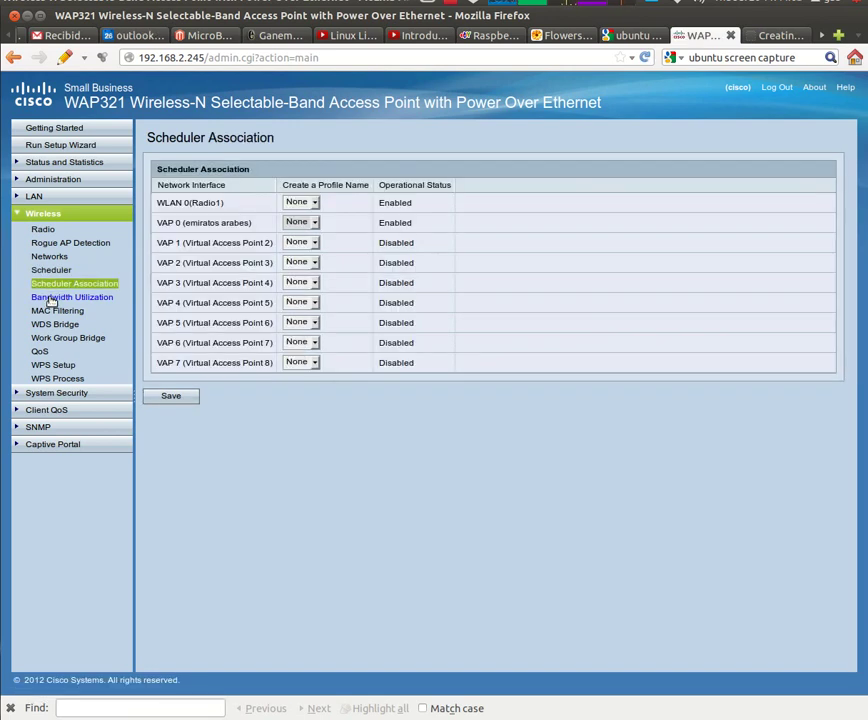
left_click(51, 299)
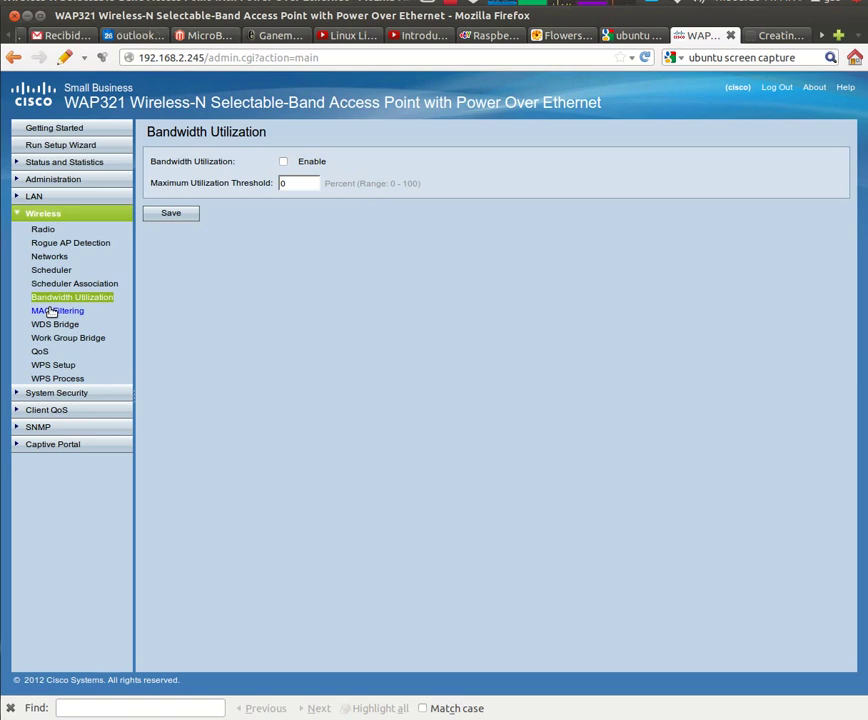
left_click(51, 312)
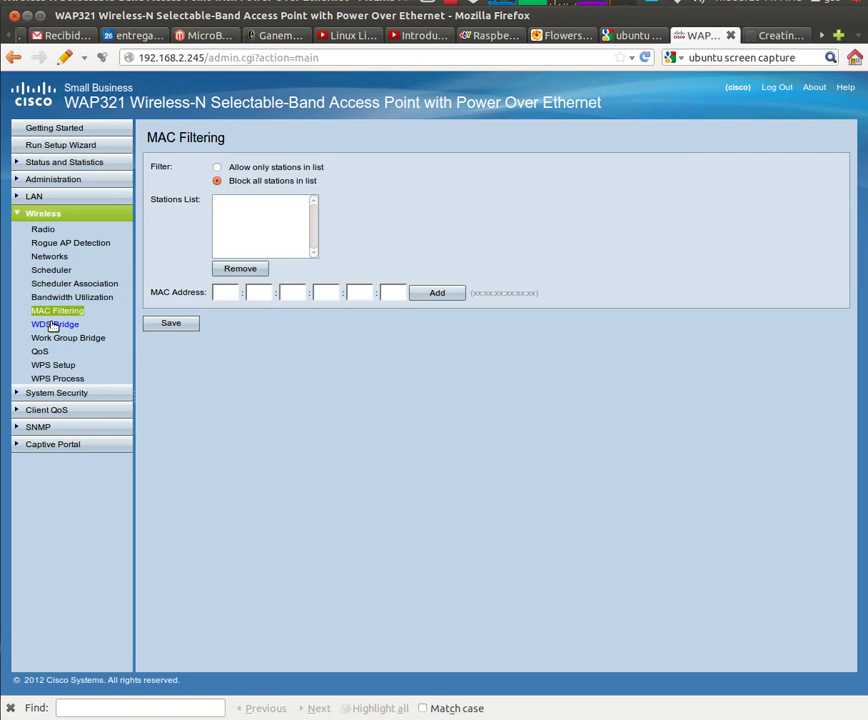
Review the WDS bridge, work group bridge, wireless QoS, WPS setup, WPS process and RADIUS server pages
left_click(53, 326)
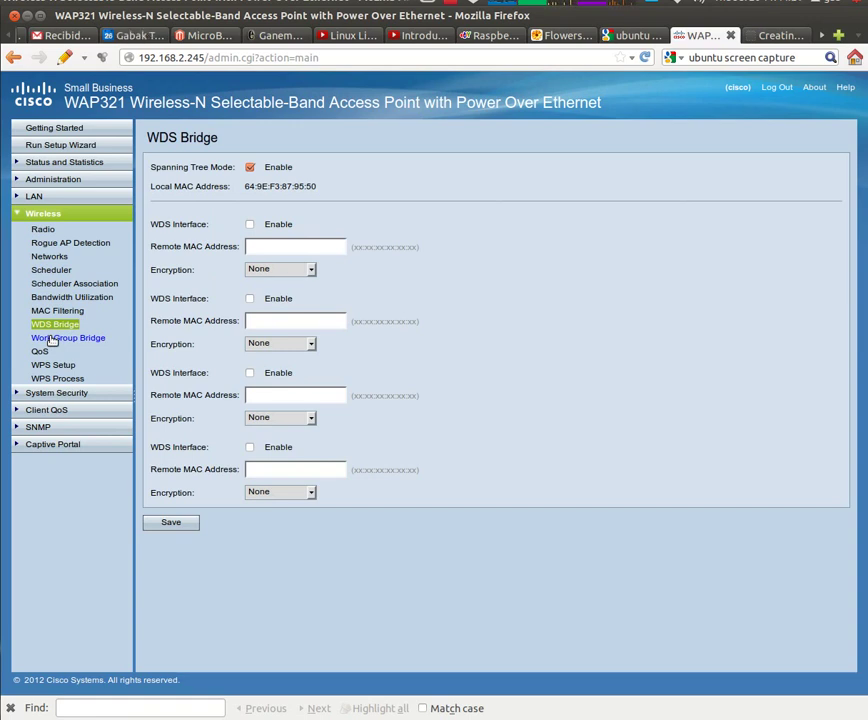
left_click(52, 339)
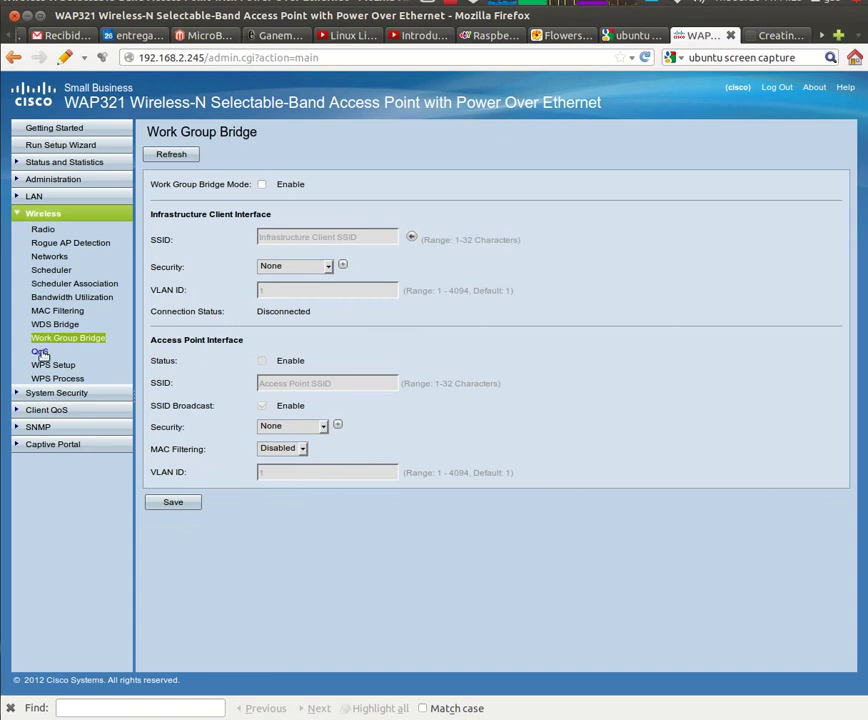
left_click(40, 353)
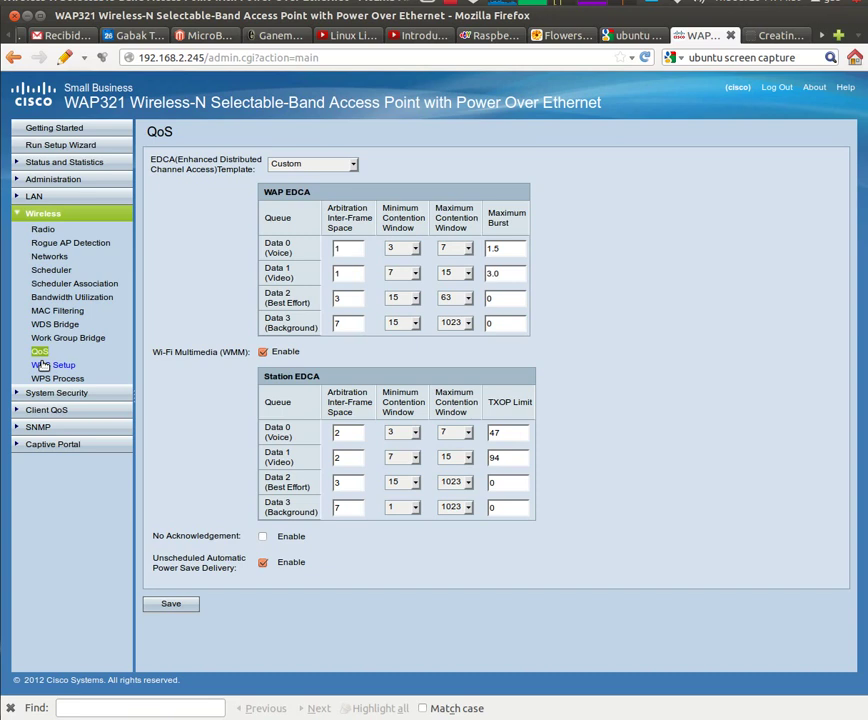
left_click(44, 366)
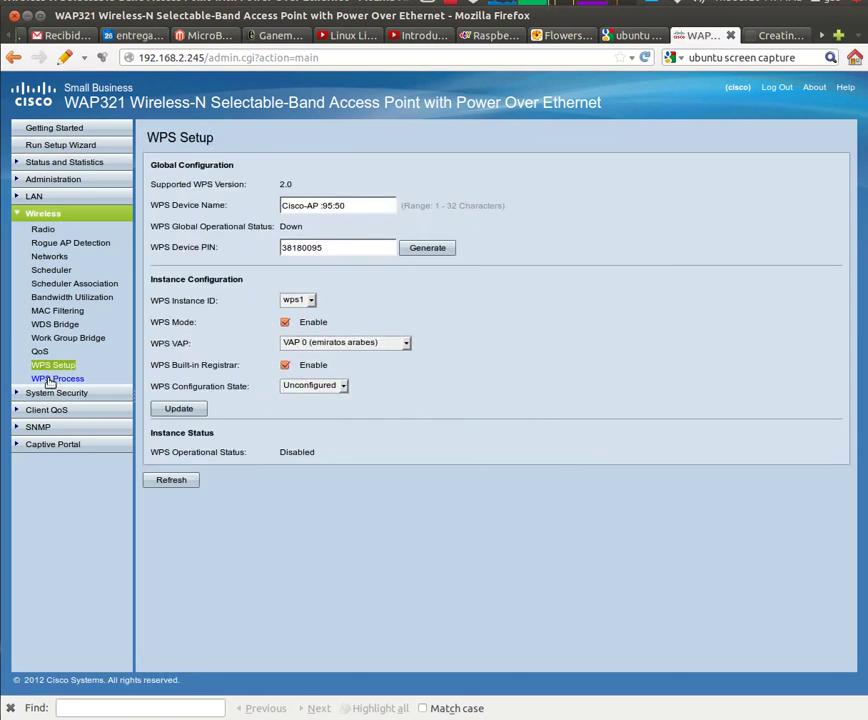
left_click(52, 379)
left_click(52, 395)
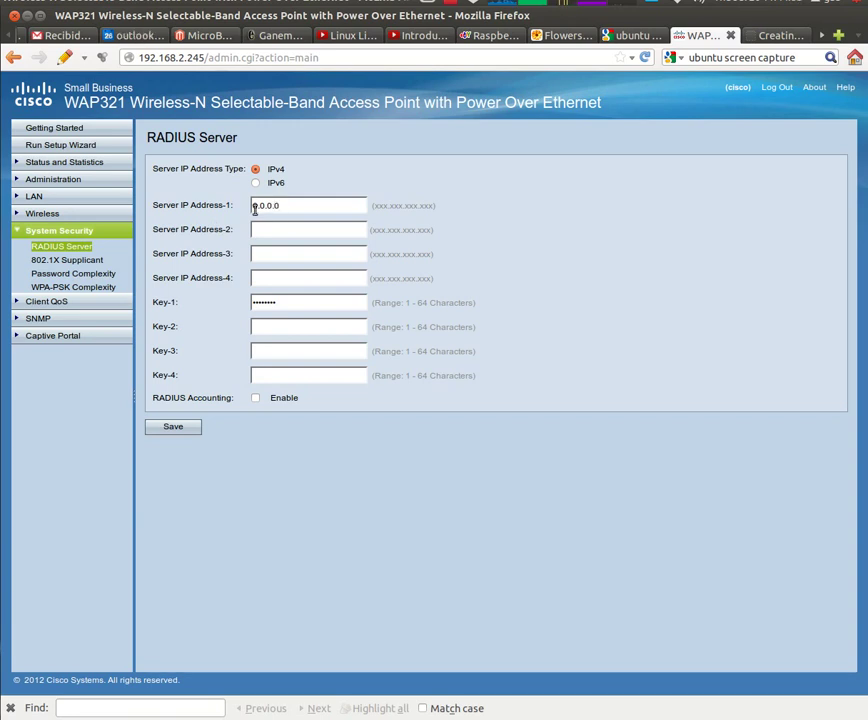
Review the 802.1X supplicant, password complexity and WPA-PSK complexity security pages
left_click(60, 260)
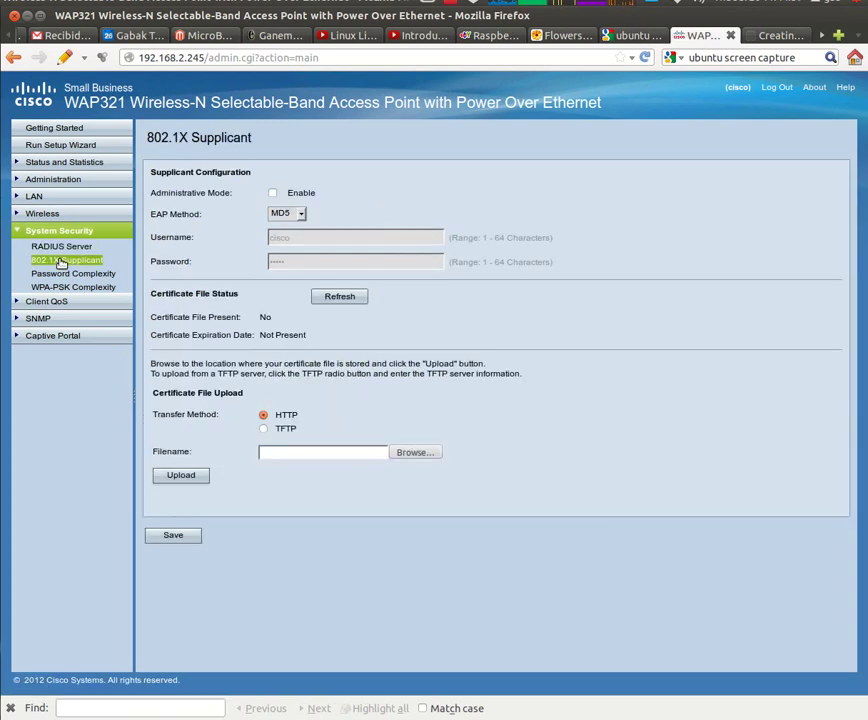
left_click(60, 274)
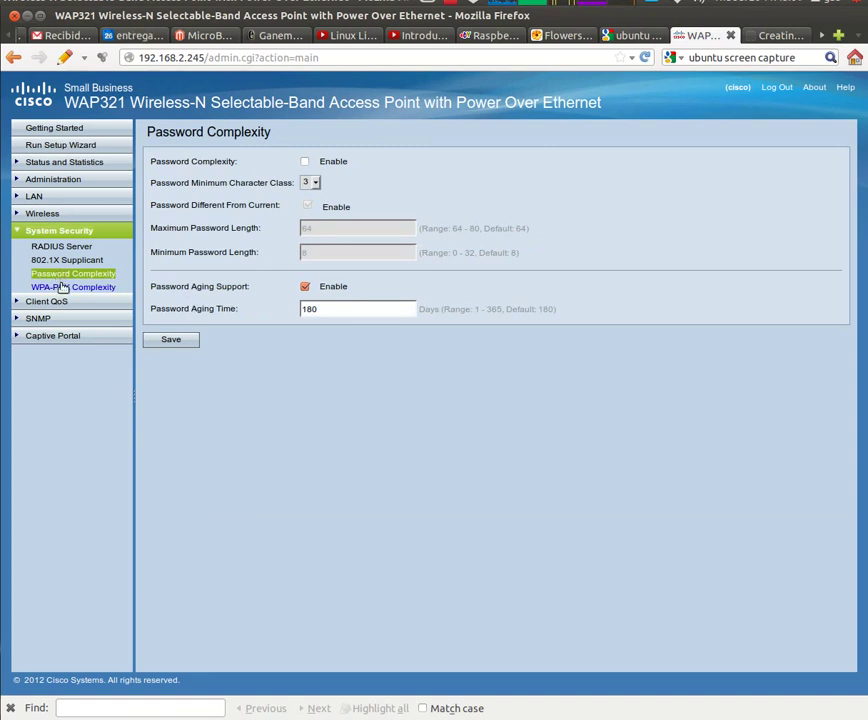
left_click(61, 287)
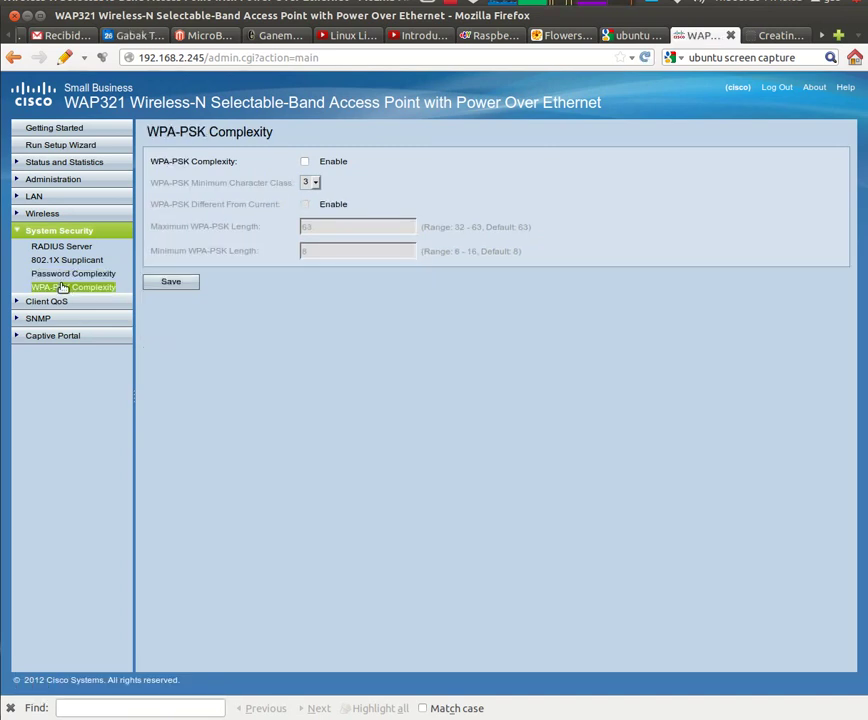
Review the client QoS ACL, class map, policy map, association and status pages, dismissing the no-clients alert
left_click(59, 301)
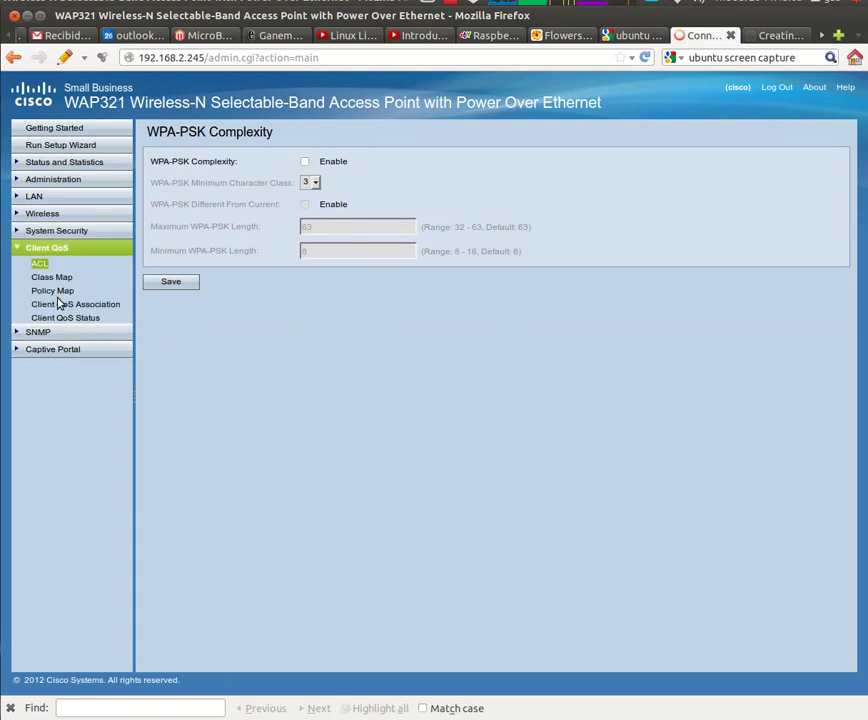
left_click(46, 279)
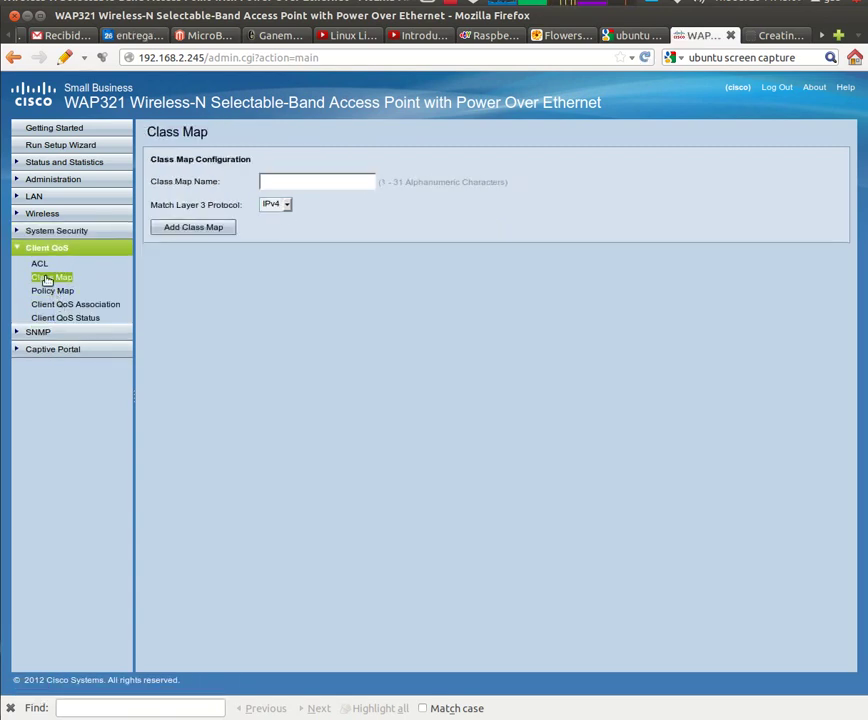
left_click(42, 292)
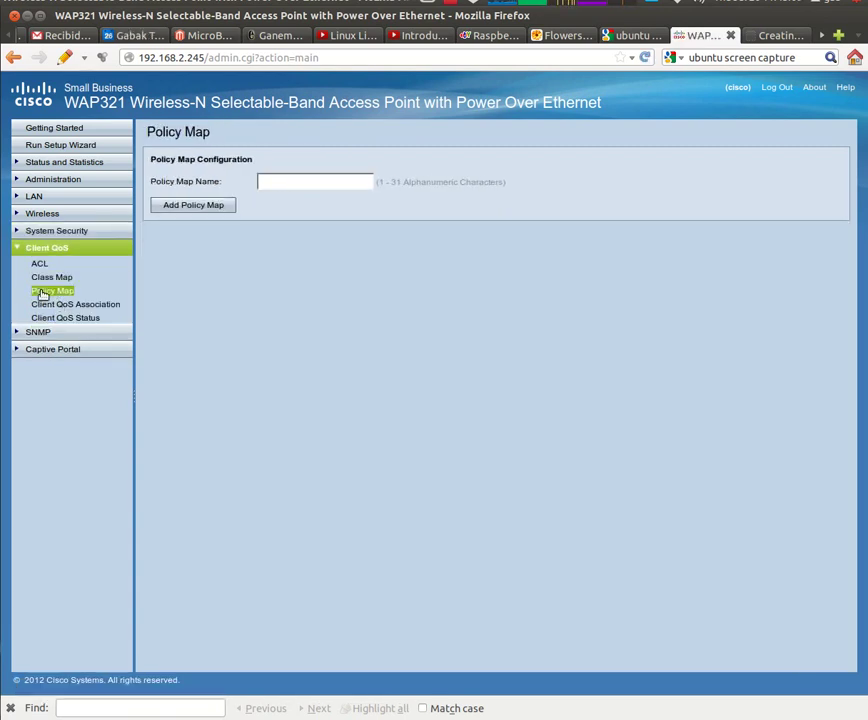
left_click(43, 306)
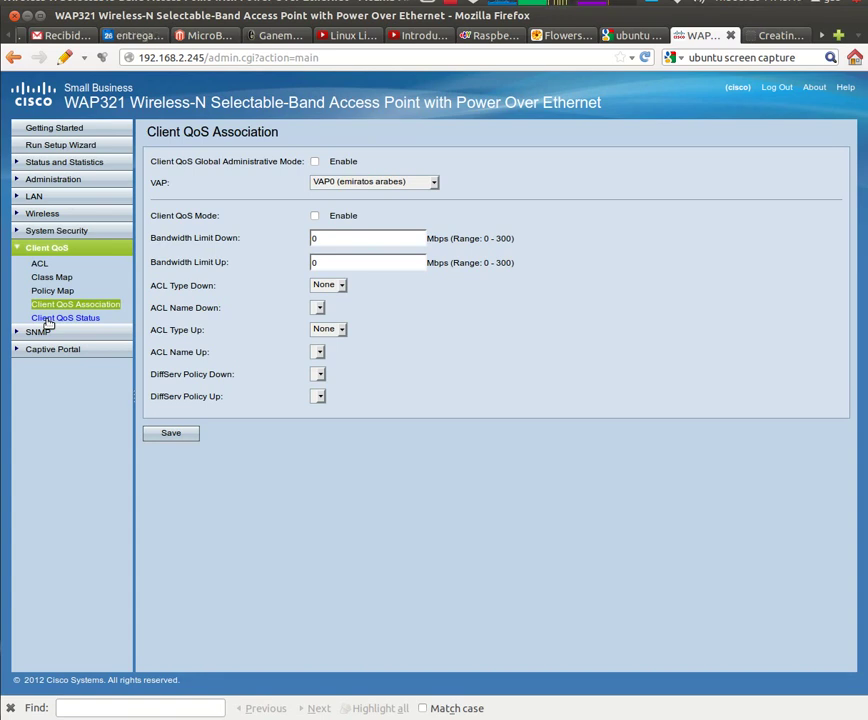
left_click(47, 320)
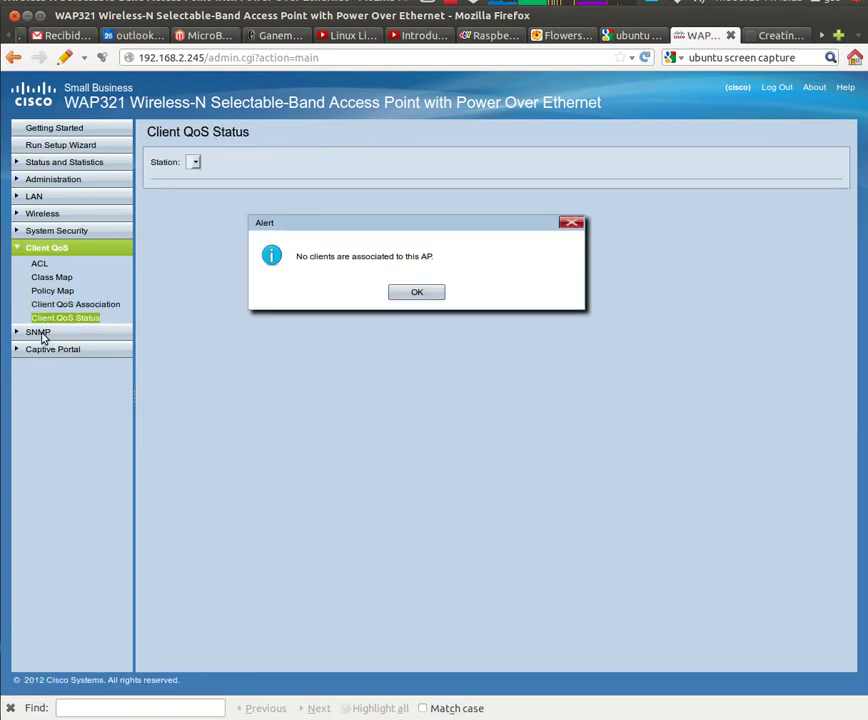
left_click(418, 293)
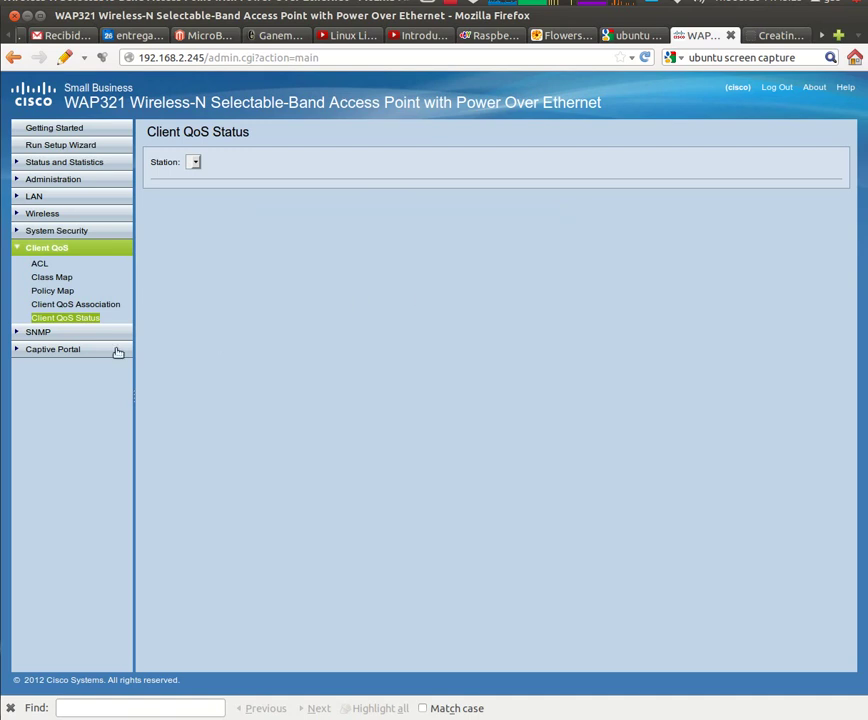
left_click(50, 336)
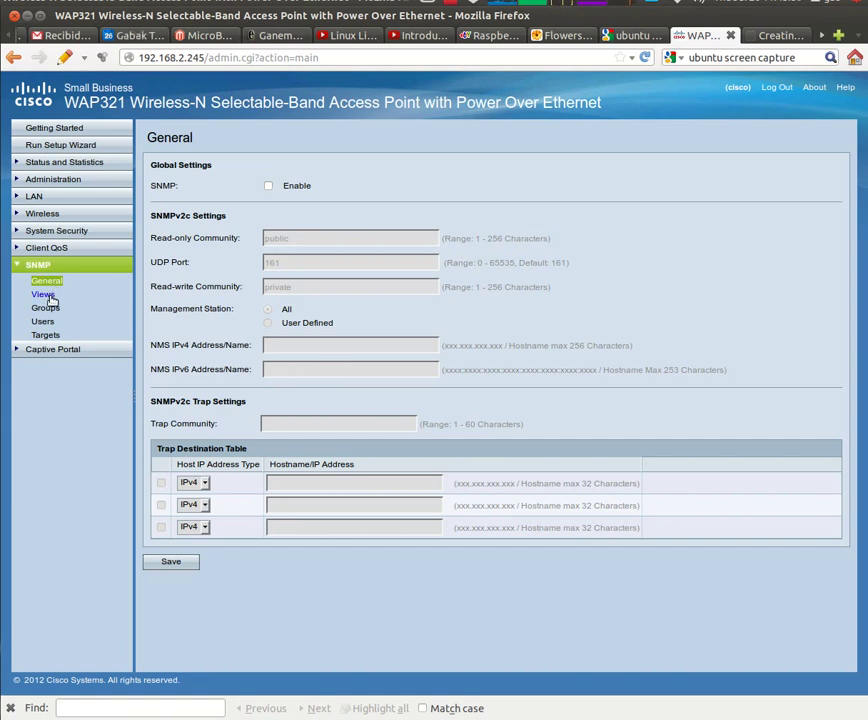
Review the SNMP views, groups, users and targets pages
left_click(47, 297)
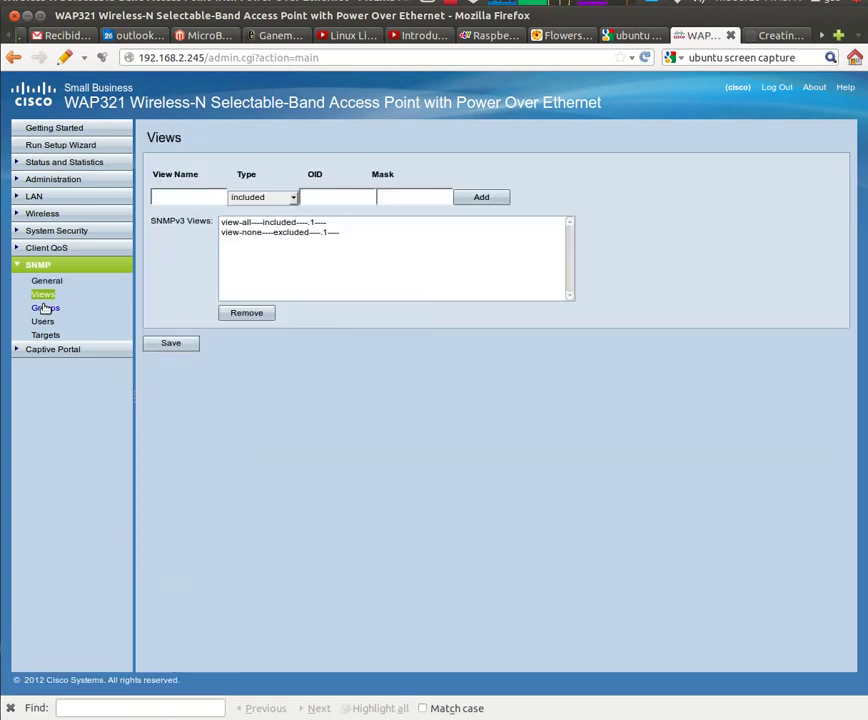
left_click(44, 309)
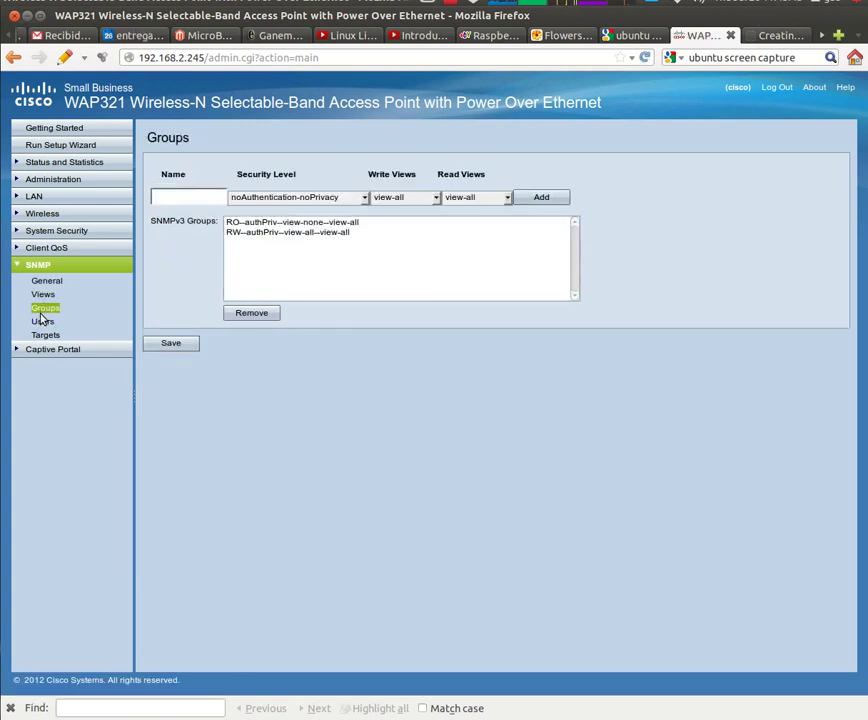
left_click(42, 321)
left_click(41, 335)
Review captive portal global configuration, instance configuration, associations, image upload, web customization and its preview
left_click(35, 350)
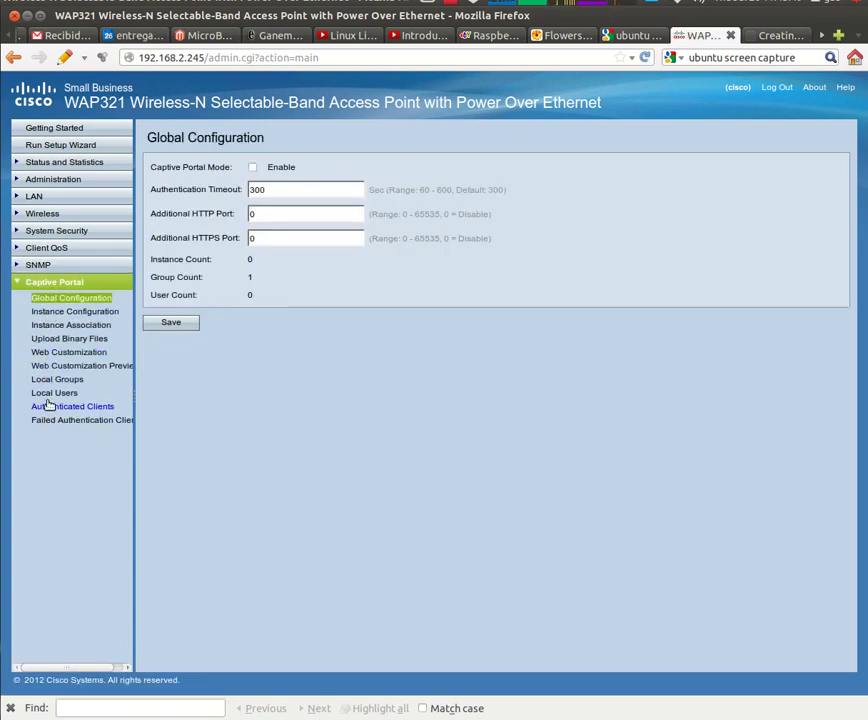
left_click(46, 312)
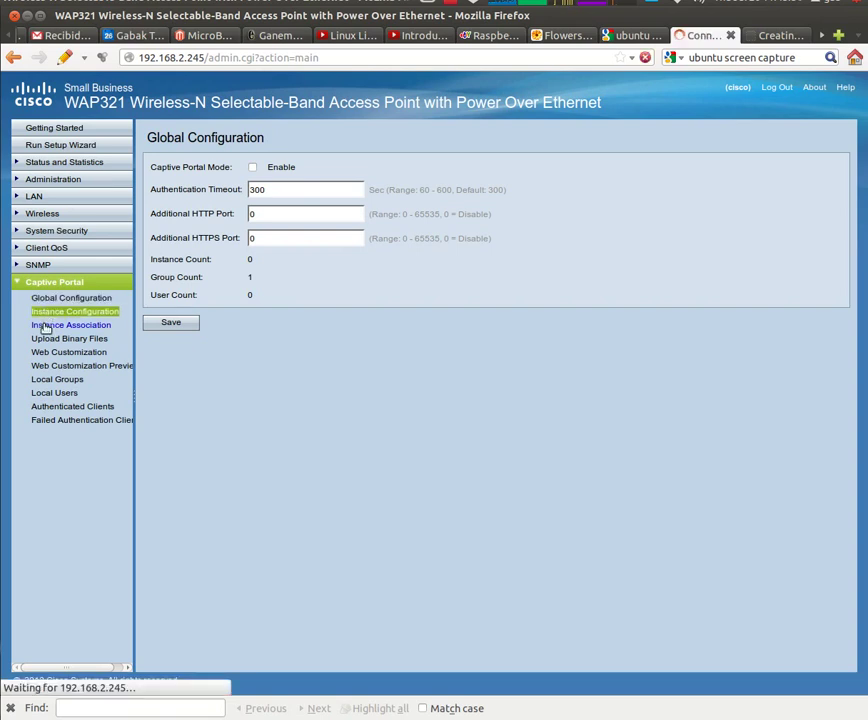
left_click(44, 325)
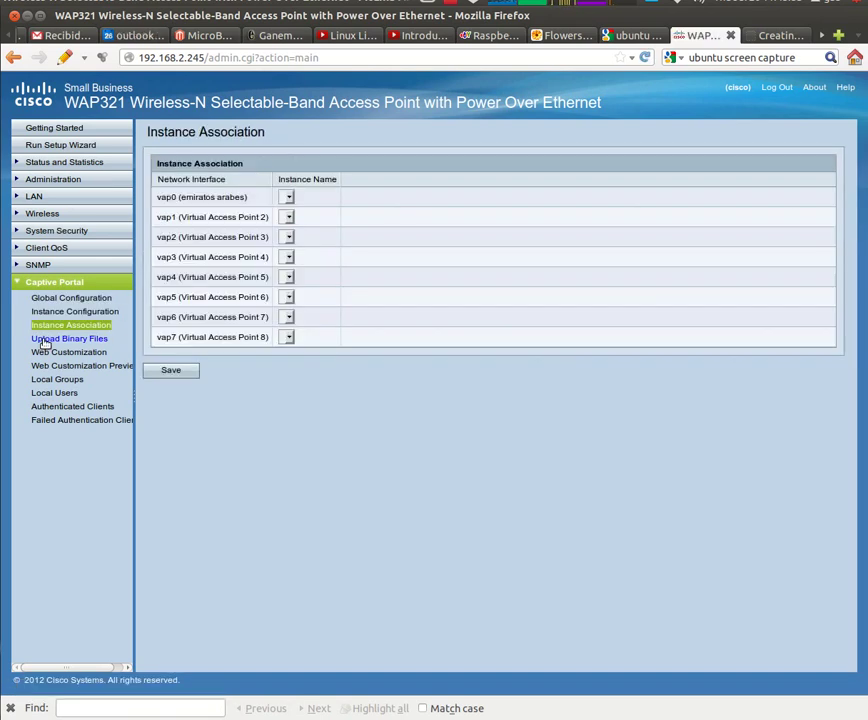
left_click(44, 341)
left_click(43, 355)
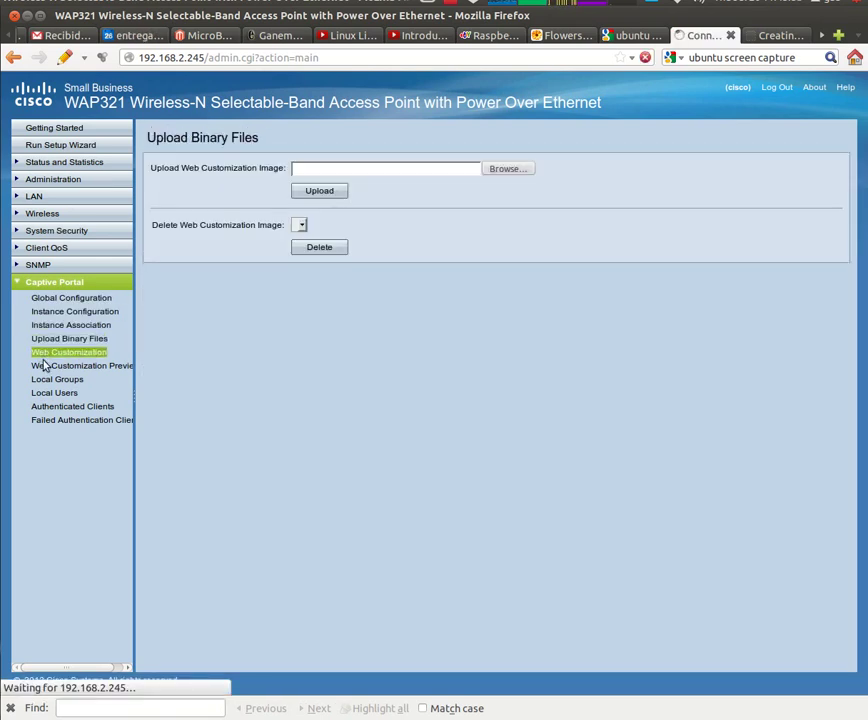
left_click(46, 368)
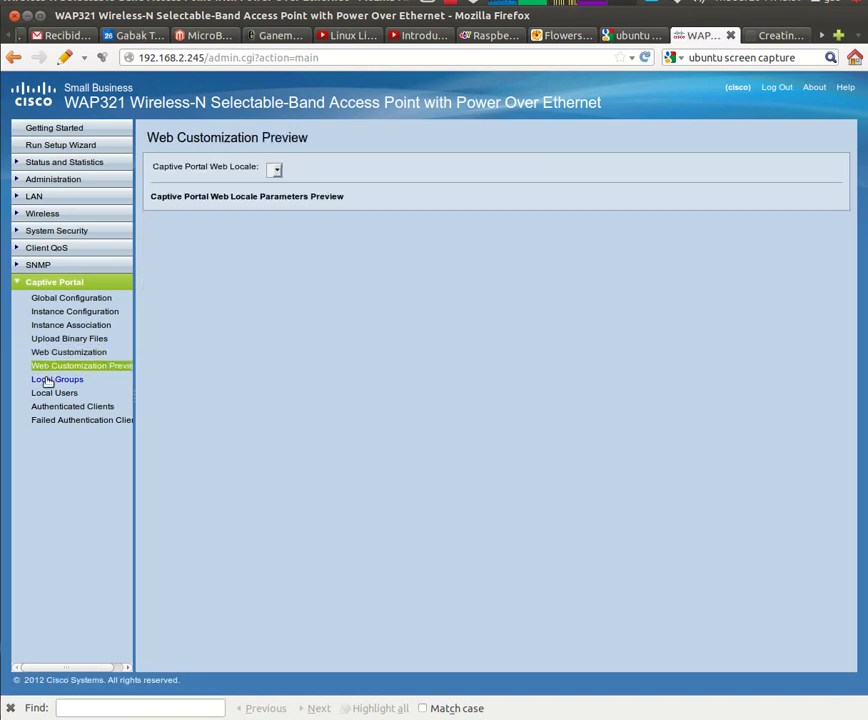
Review captive portal local groups, local users, authenticated clients and failed authentication clients
left_click(46, 381)
left_click(46, 395)
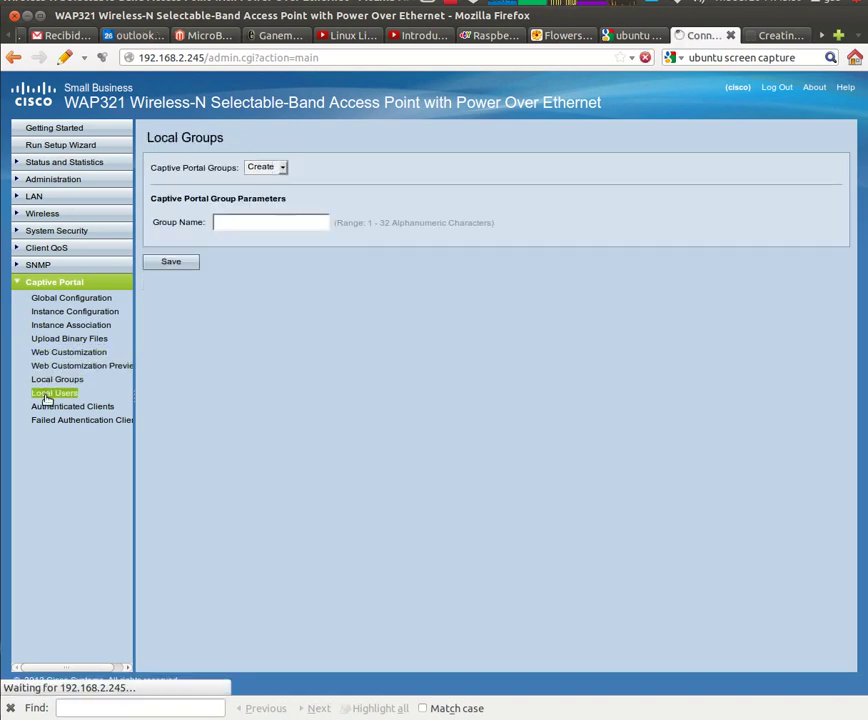
left_click(46, 408)
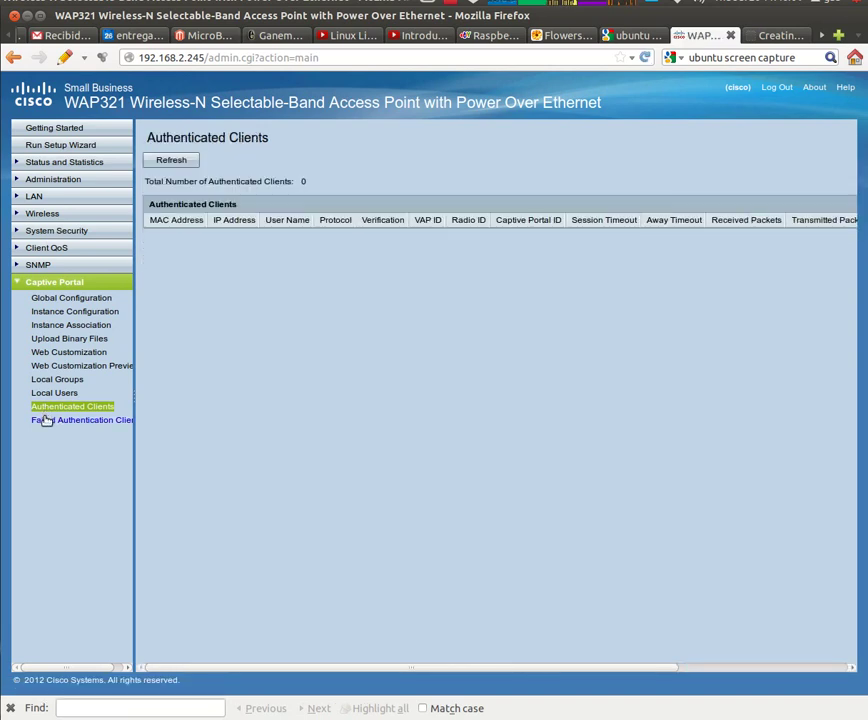
left_click(46, 420)
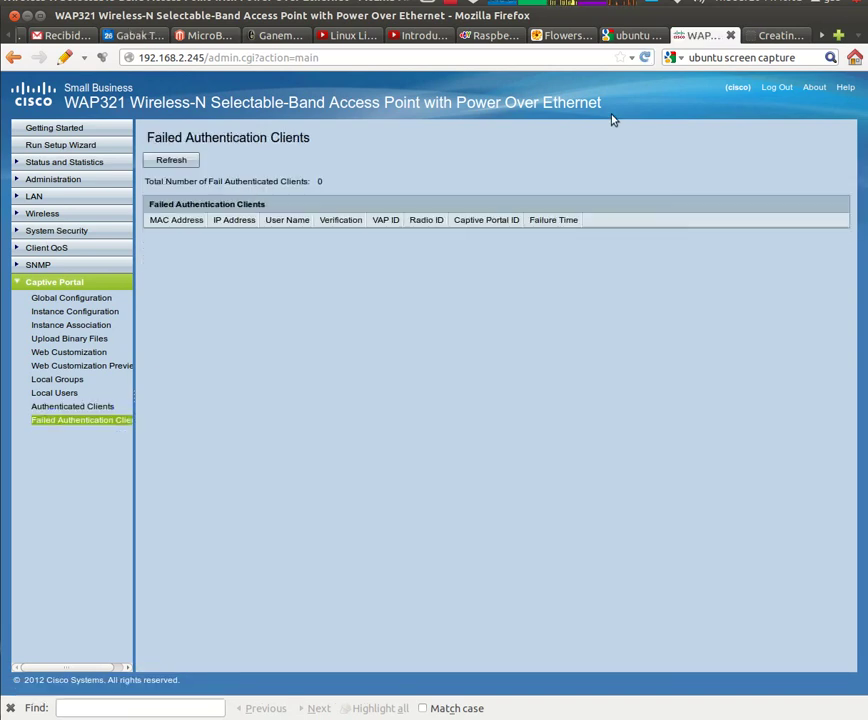